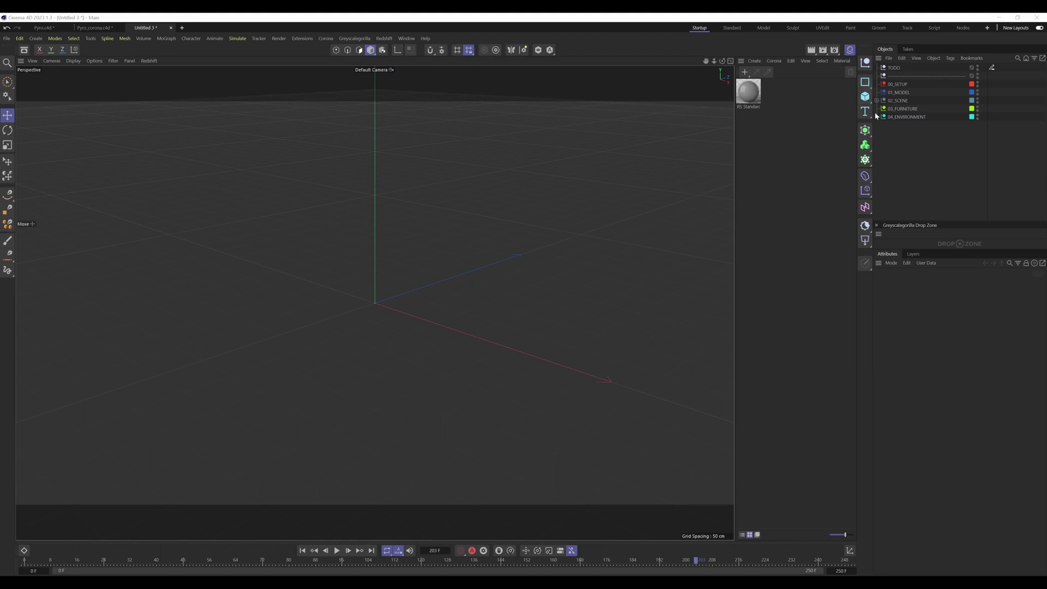
Add a sphere primitive at the scene origin with a radius of 20 cm
left_click(865, 97)
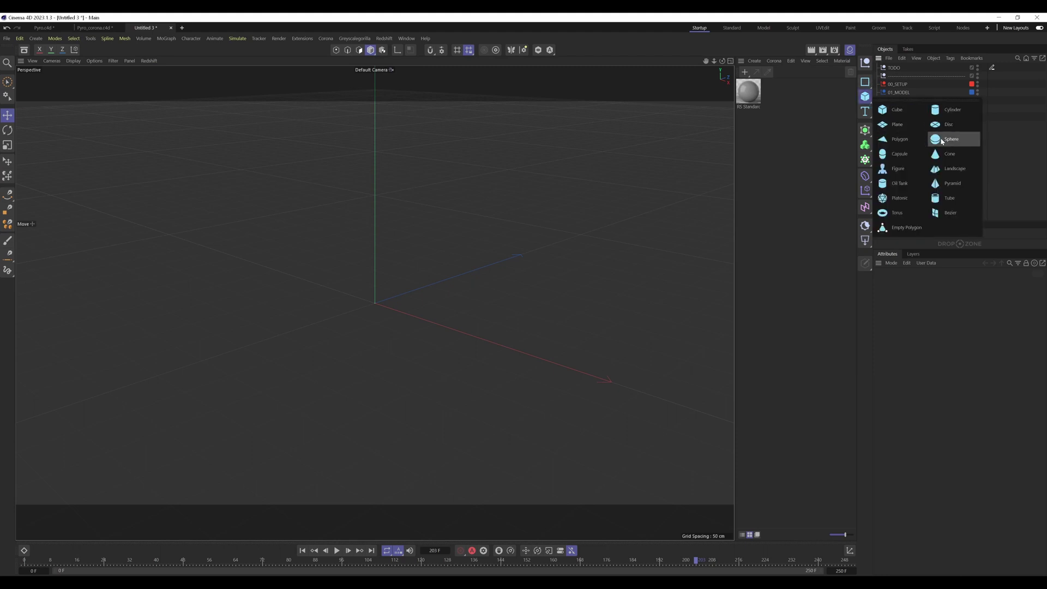
left_click(942, 141)
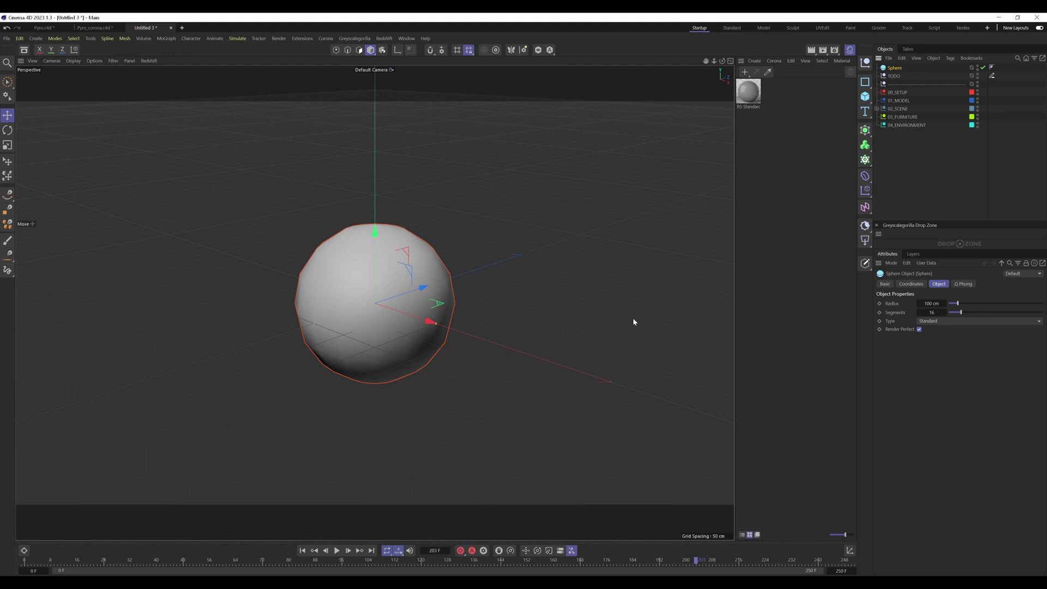
left_click(935, 304)
key("BackSpace")
type("20")
key("Return")
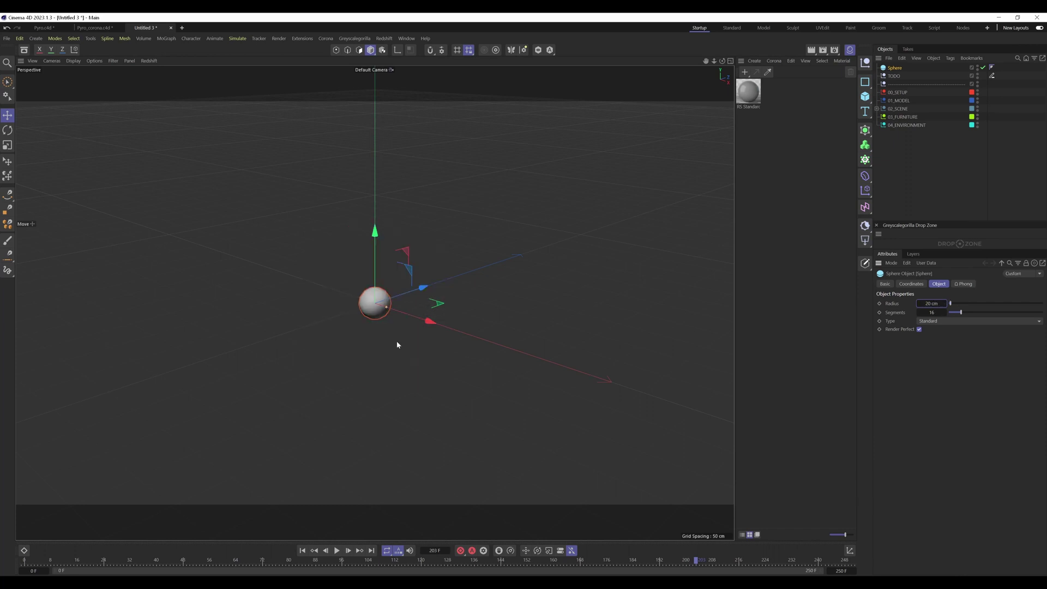
Add a Pyro simulation tag to the sphere
mouse_move(344, 341)
left_mouse_down("alt")
mouse_move(404, 351)
mouse_move(352, 353)
left_mouse_up("alt")
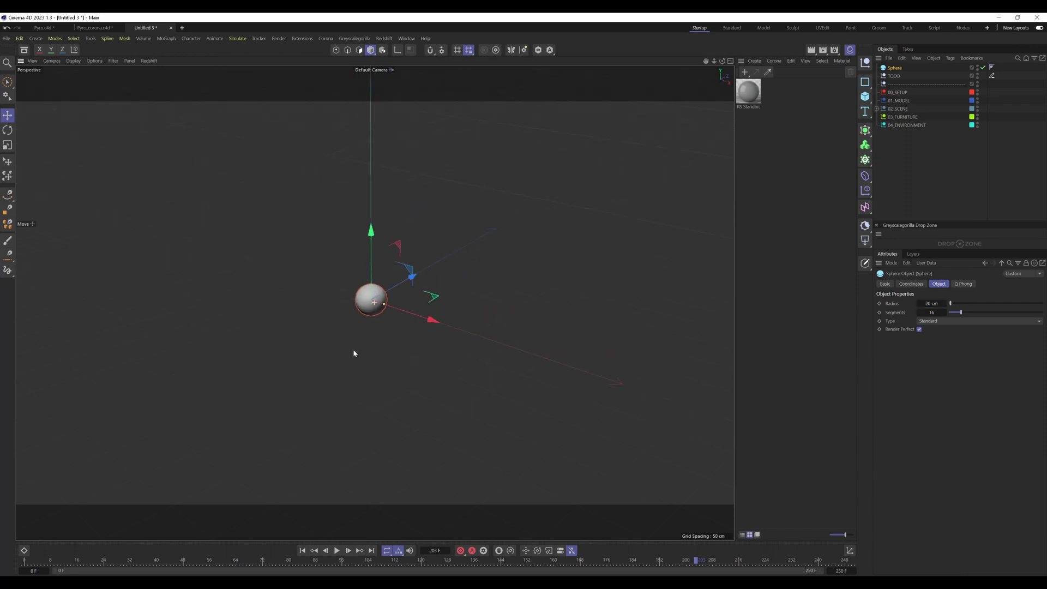
right_click(894, 70)
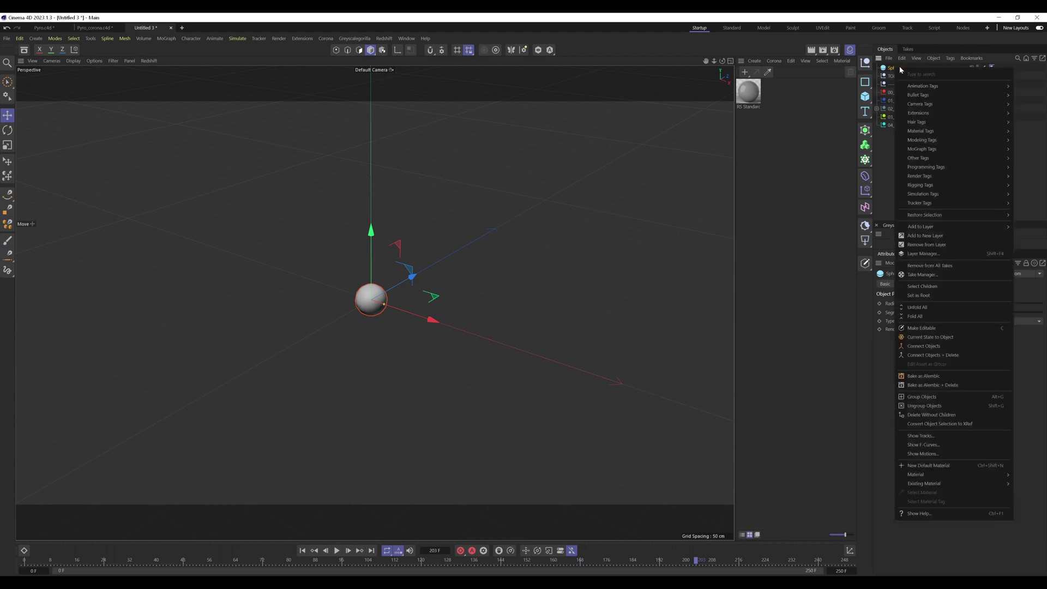
mouse_move(923, 194)
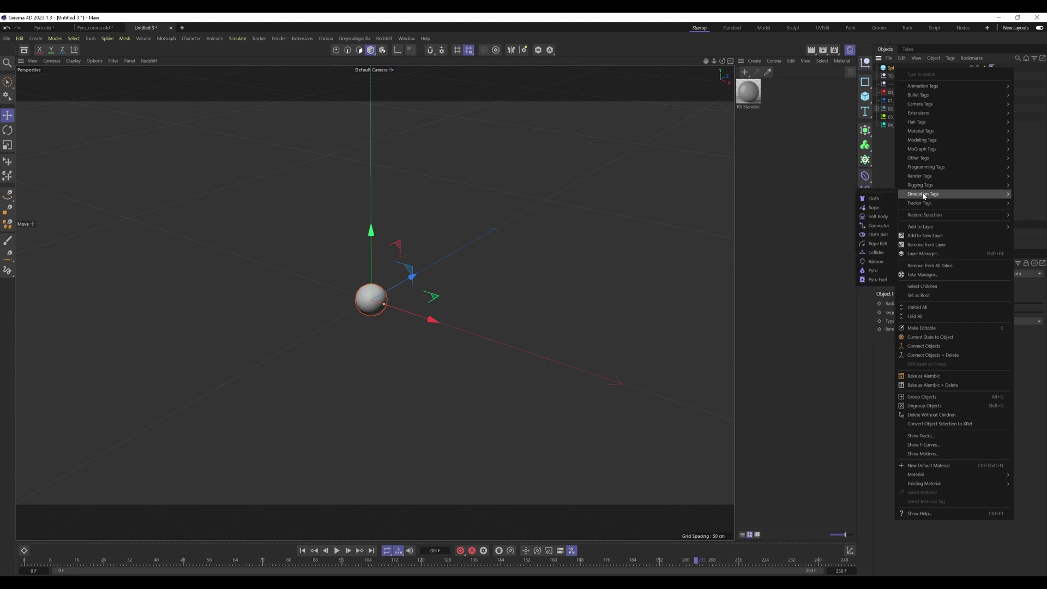
left_click(874, 271)
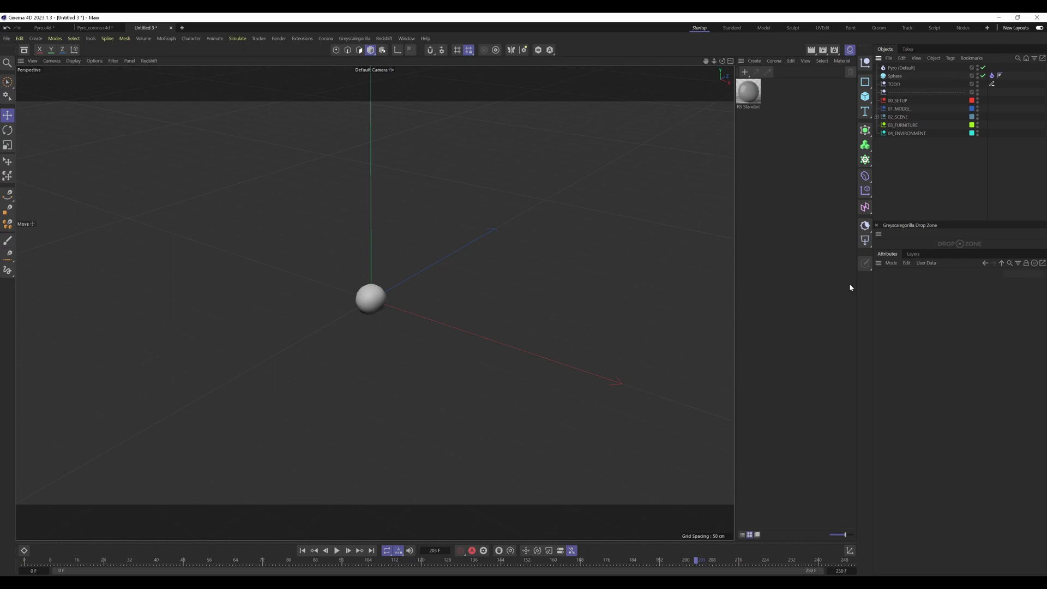
Play the default pyro simulation from the first frame and examine the flame from different angles
left_click(302, 550)
left_click(337, 550)
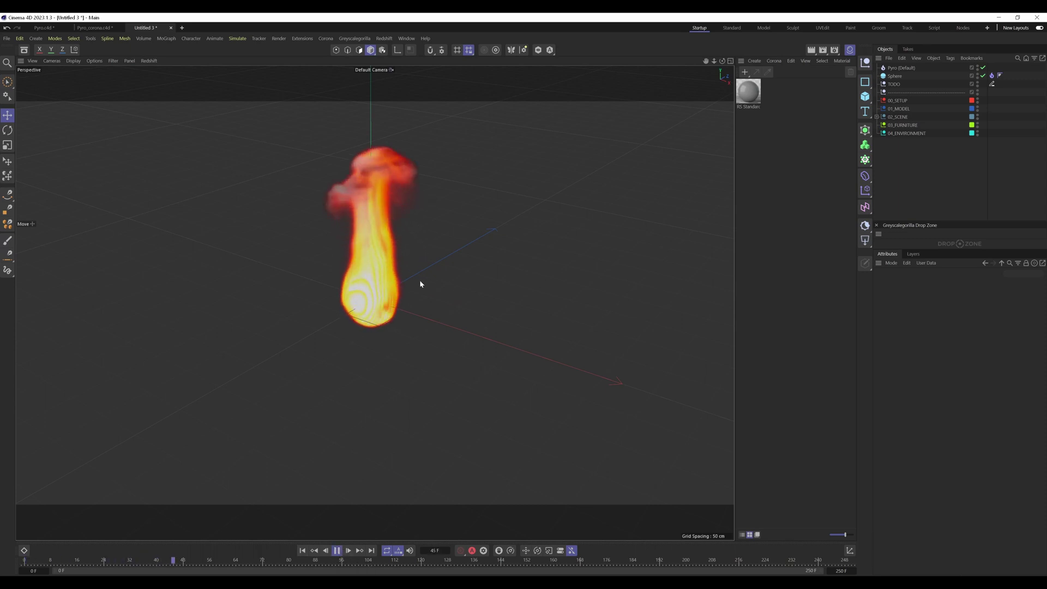
left_click_drag(420, 280, 364, 240, "alt")
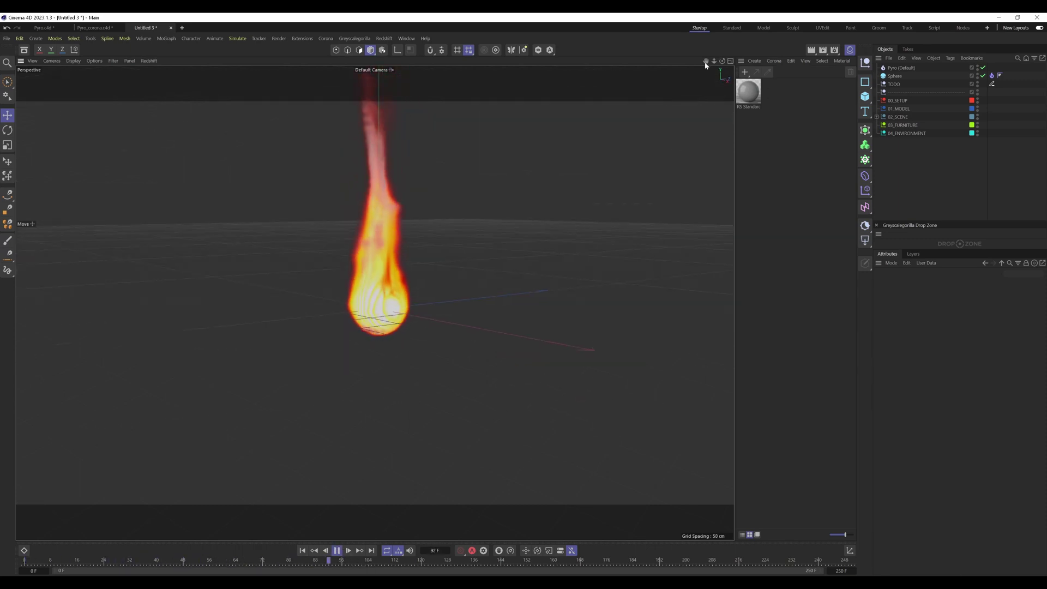
middle_click_drag(348, 241, 374, 302, "alt")
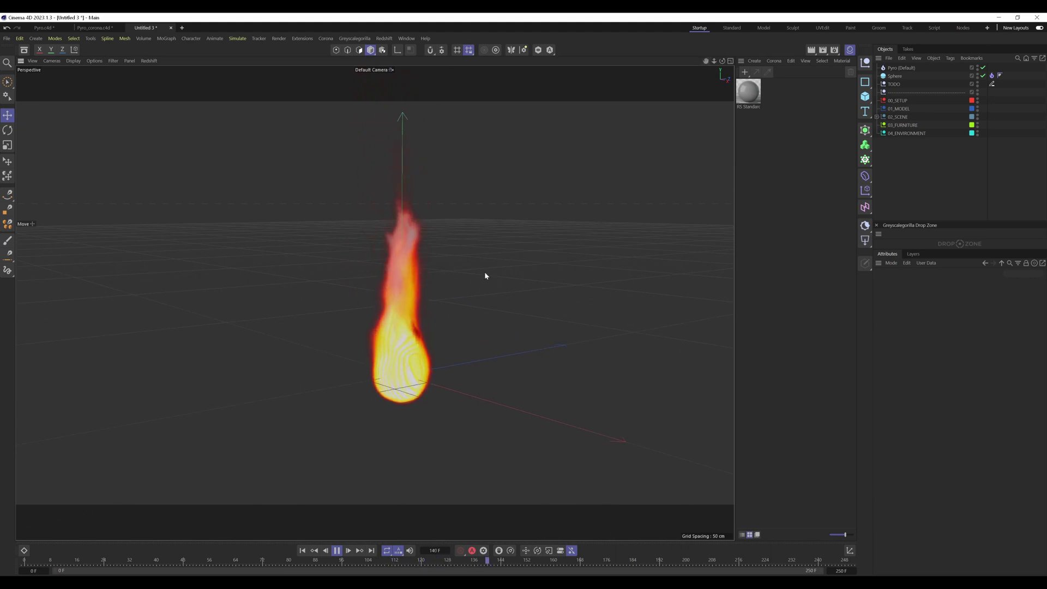
left_click_drag(436, 348, 390, 357, "alt")
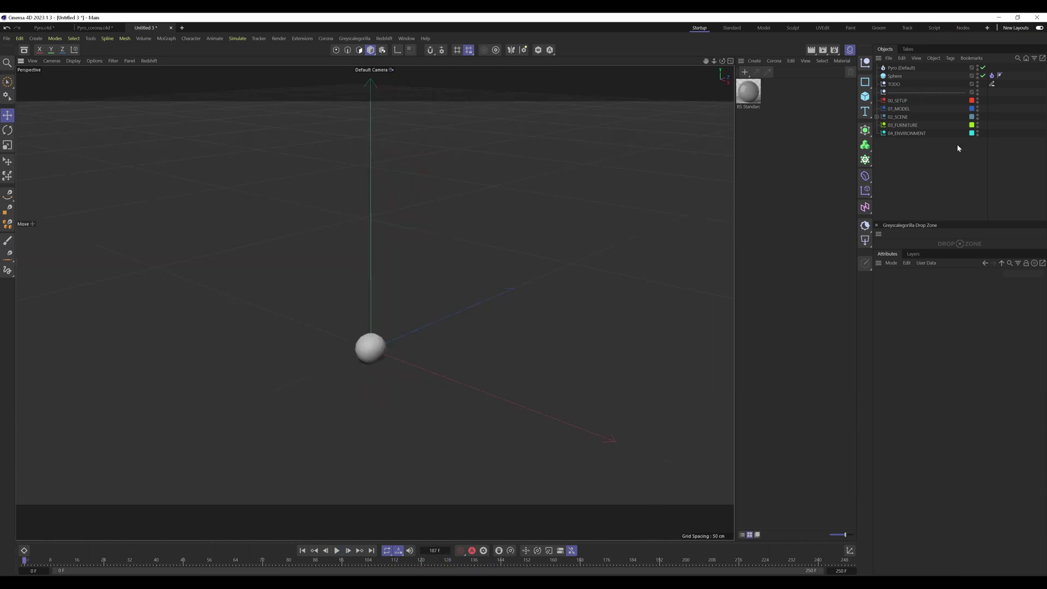
Set the Object Voxel Size in the sphere's Pyro tag to 2 cm
left_click(992, 76)
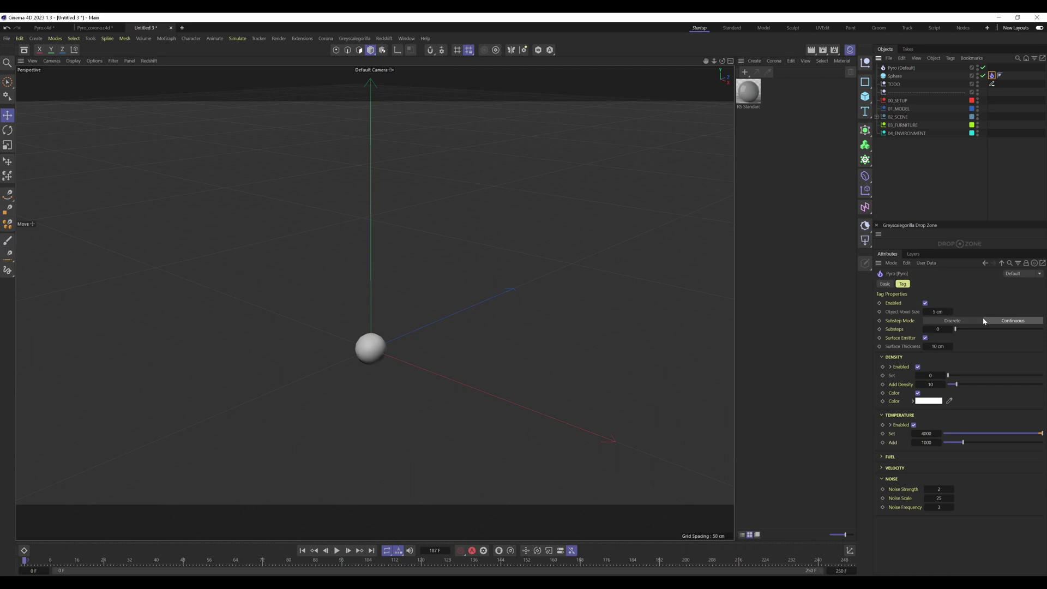
key("F8")
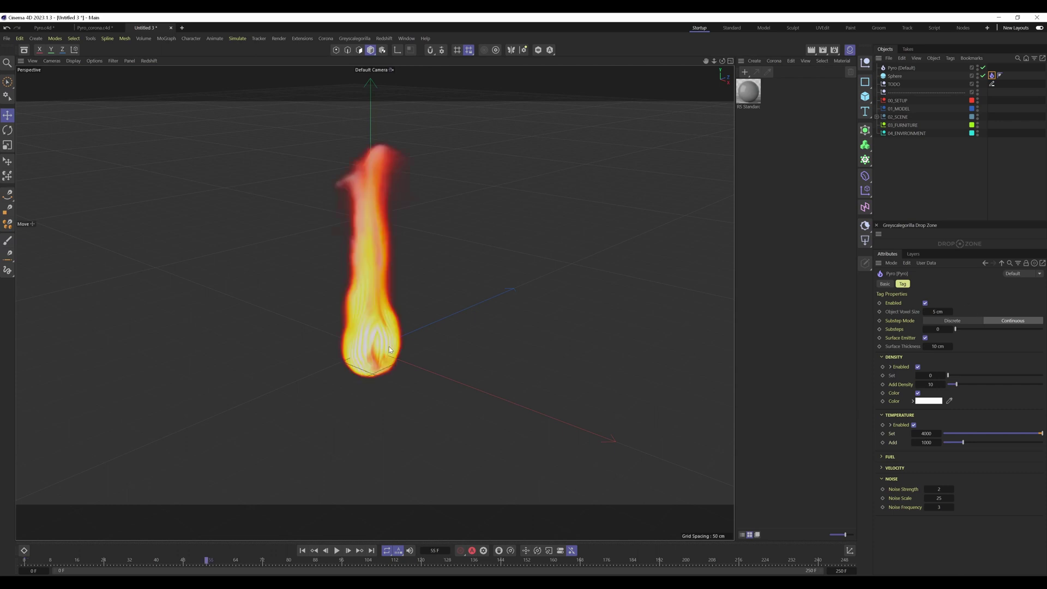
left_click_drag(388, 345, 334, 330, "alt")
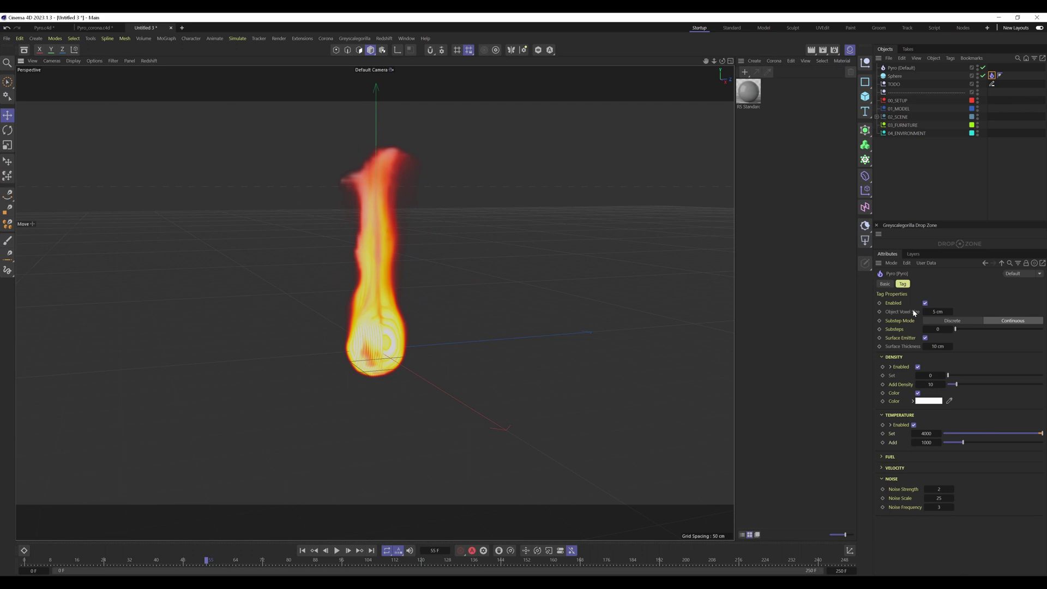
left_click(937, 312)
type("2")
key("Return")
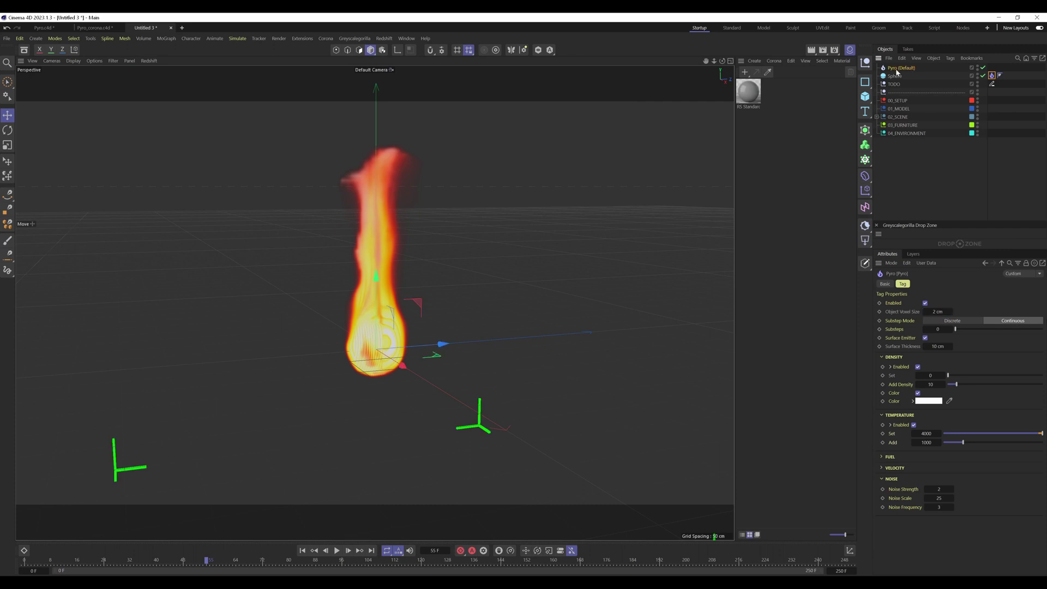
Set the Voxel Size of the Pyro (Default) object to 2 cm to match the tag
left_click(920, 68)
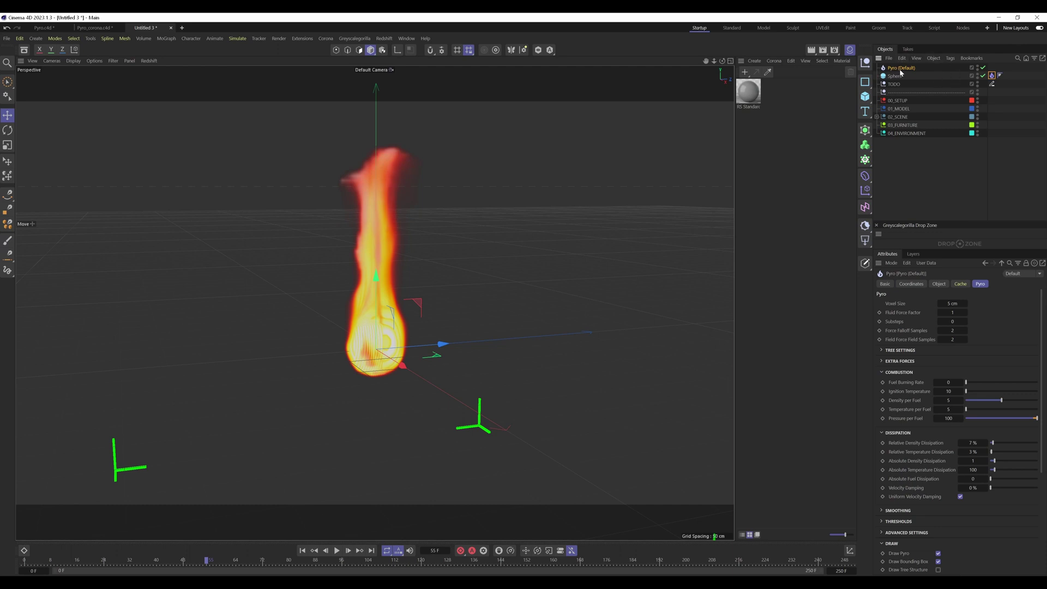
left_click(953, 303)
type("2")
key("Return")
Replay the simulation from the first frame, pause it at frame 60 and examine the finer flame
left_click(302, 550)
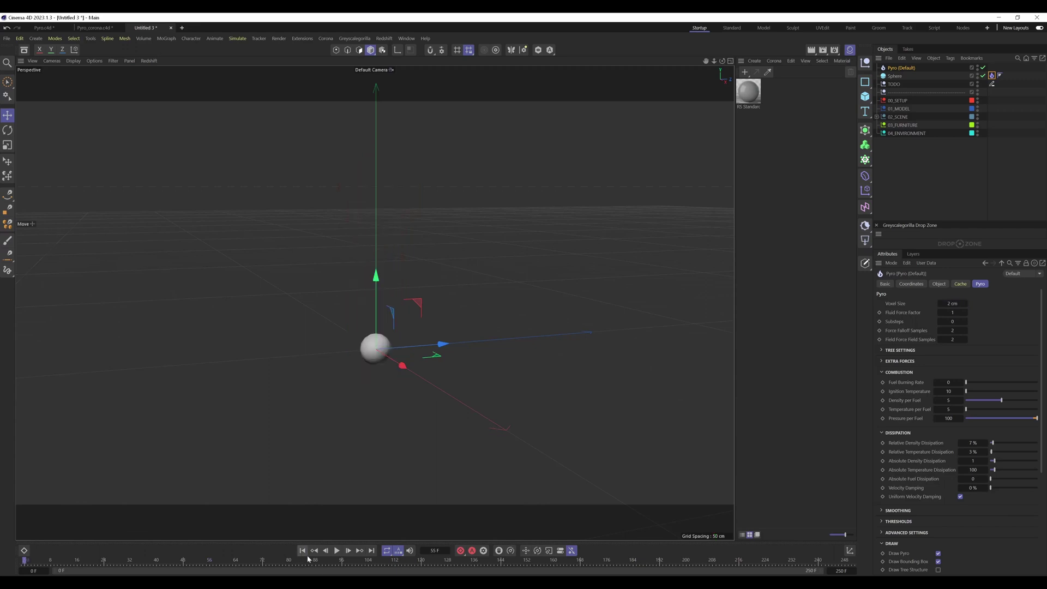
left_click(337, 550)
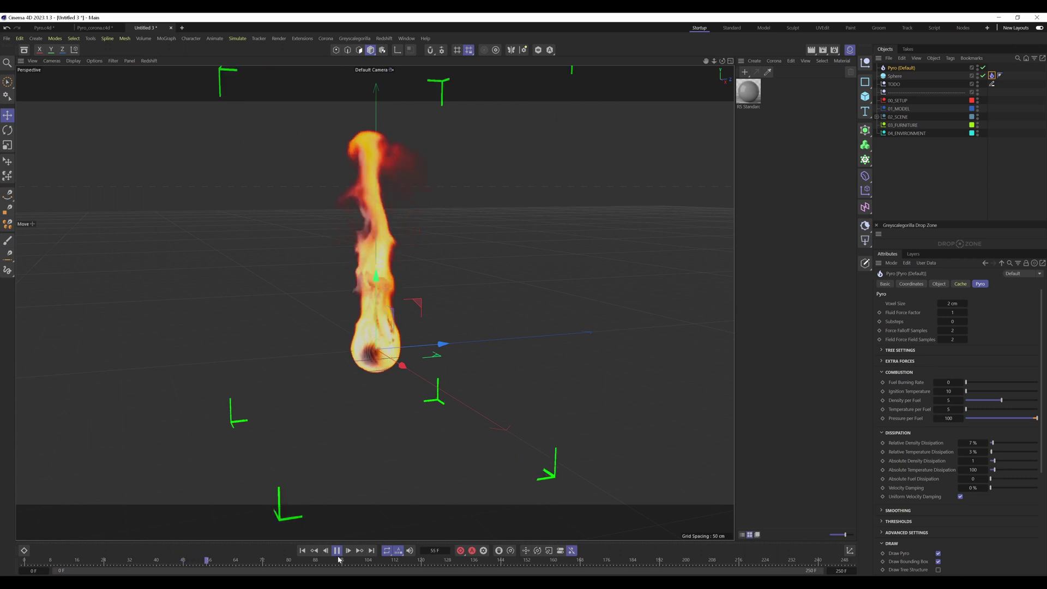
key("F8")
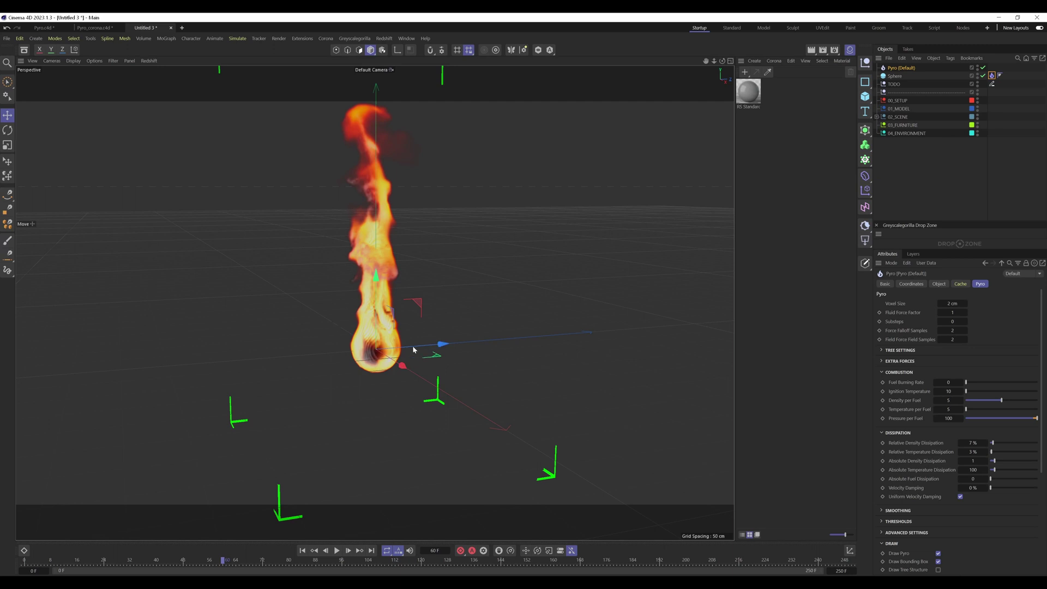
left_click_drag(453, 332, 289, 320, "alt")
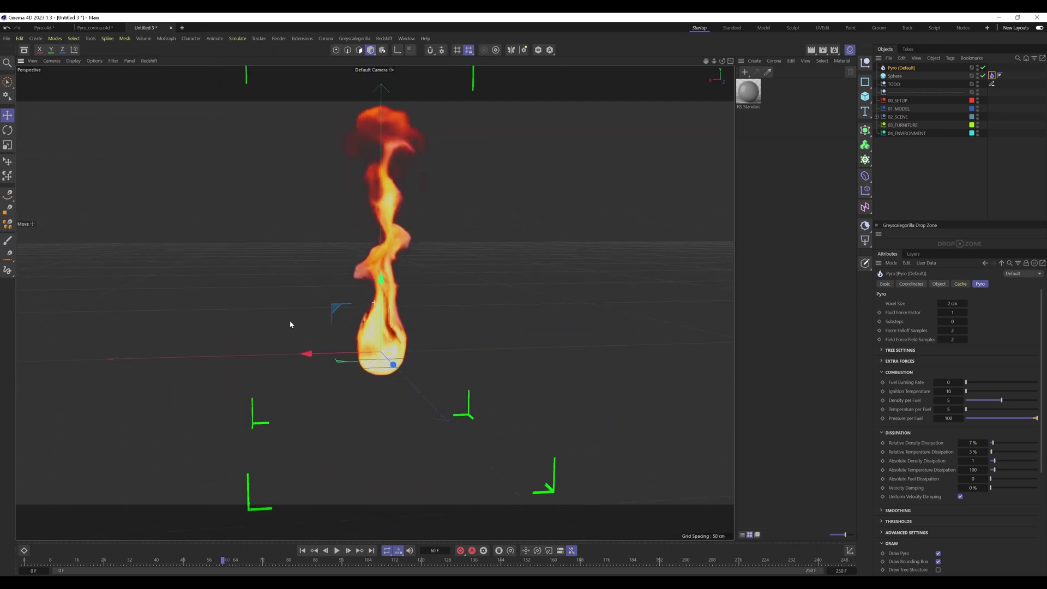
Rerun the simulation from the start with the Pyro object deselected, and stop it at frame 51
left_click(302, 550)
left_click(336, 550)
left_click(914, 161)
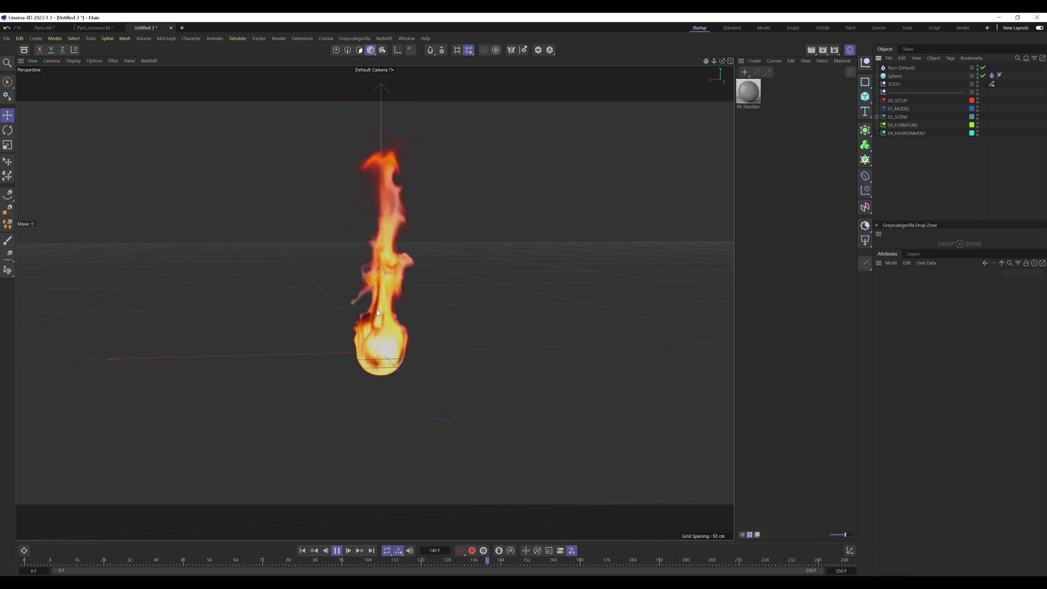
left_click_drag(401, 327, 432, 313, "alt")
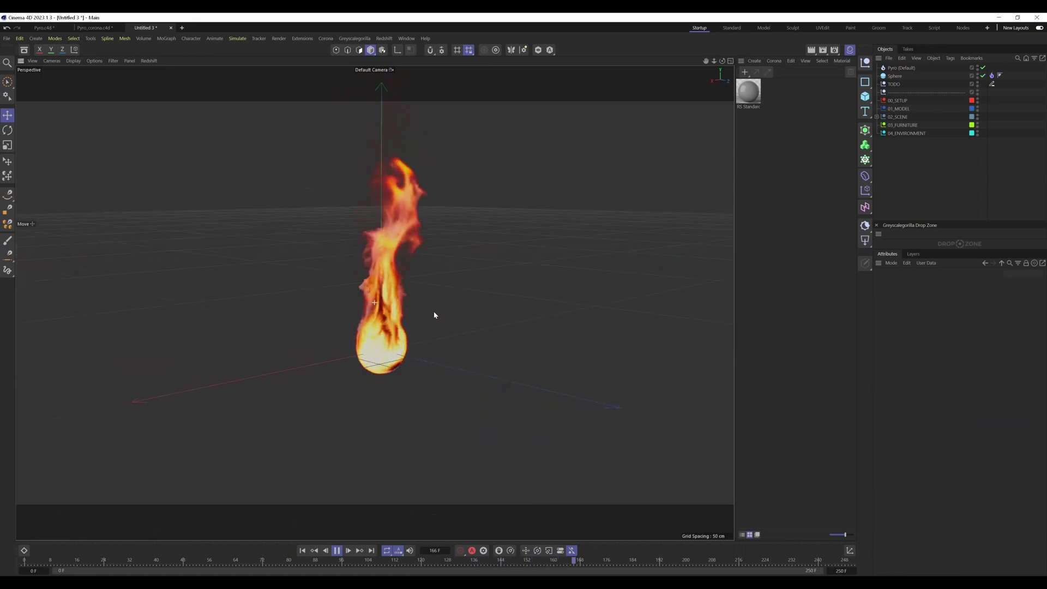
mouse_move(434, 315)
left_mouse_down("alt")
mouse_move(451, 301)
mouse_move(568, 303)
mouse_move(498, 325)
mouse_move(445, 323)
left_mouse_up("alt")
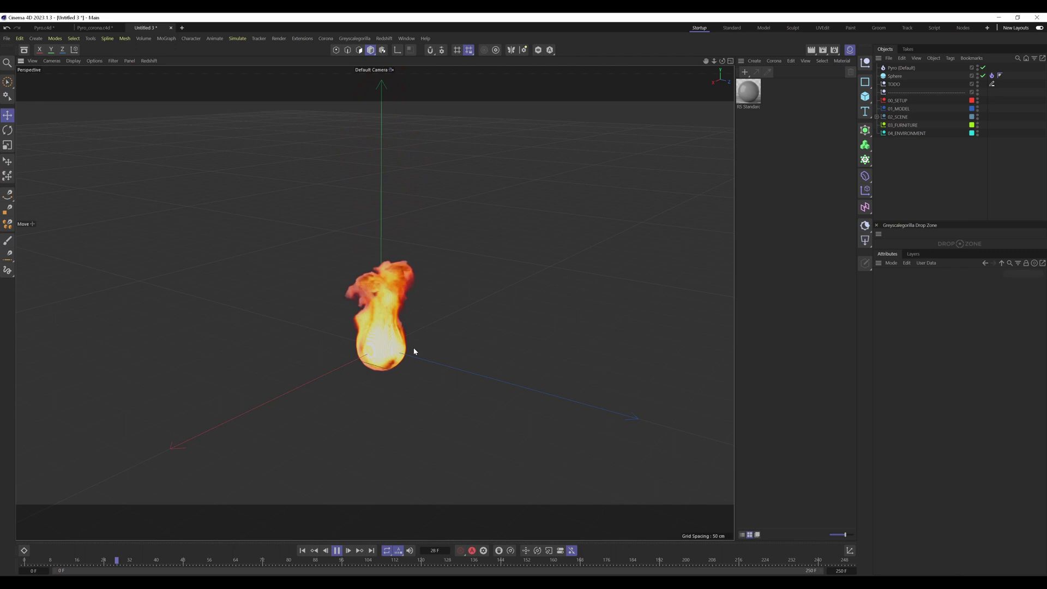
left_click_drag(342, 329, 388, 325, "alt")
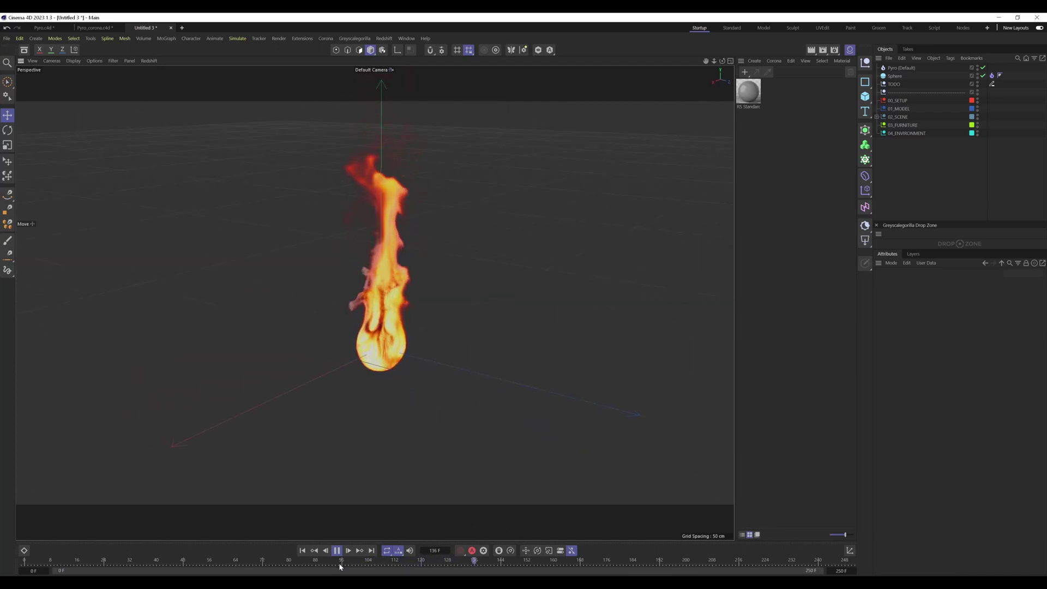
left_click_drag(340, 566, 192, 564)
mouse_move(393, 348)
left_mouse_down("alt")
mouse_move(423, 364)
mouse_move(380, 310)
mouse_move(414, 316)
mouse_move(410, 347)
left_mouse_up("alt")
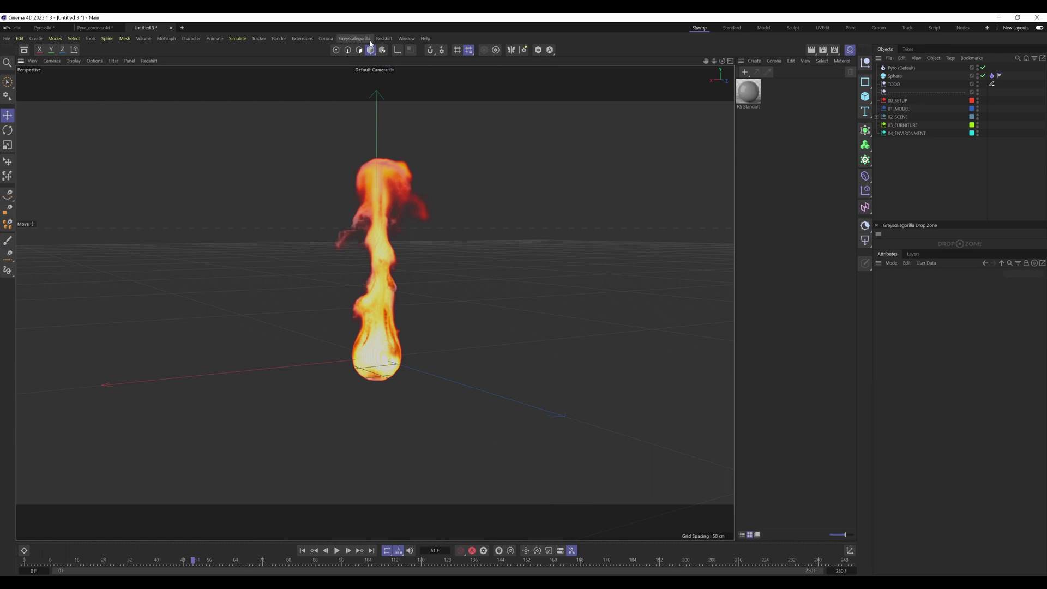
Run a test render of frame 51 in the Redshift RenderView, then stop the interactive rendering
left_click(384, 38)
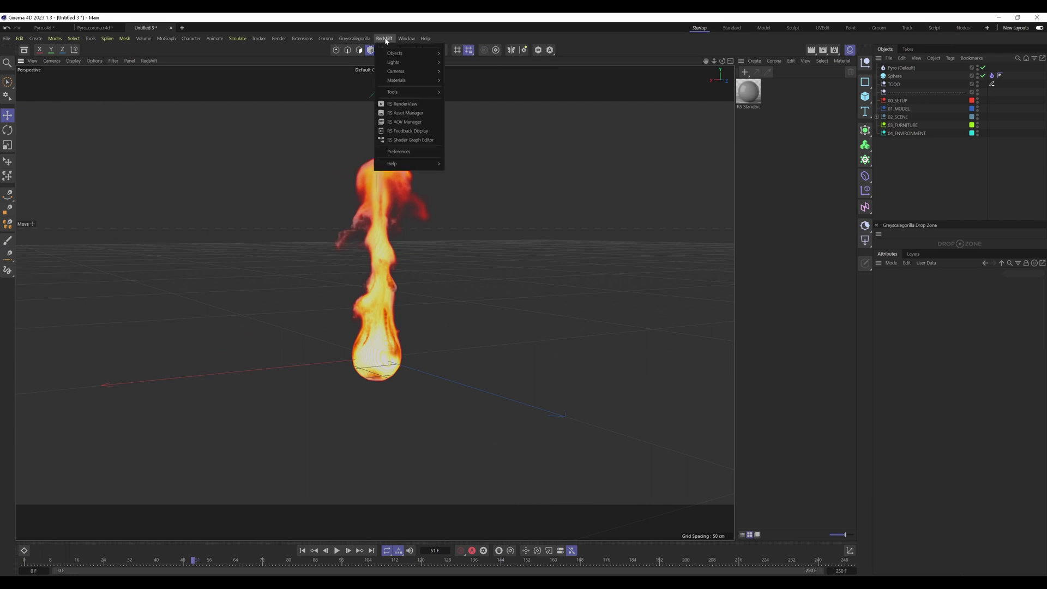
left_click(402, 103)
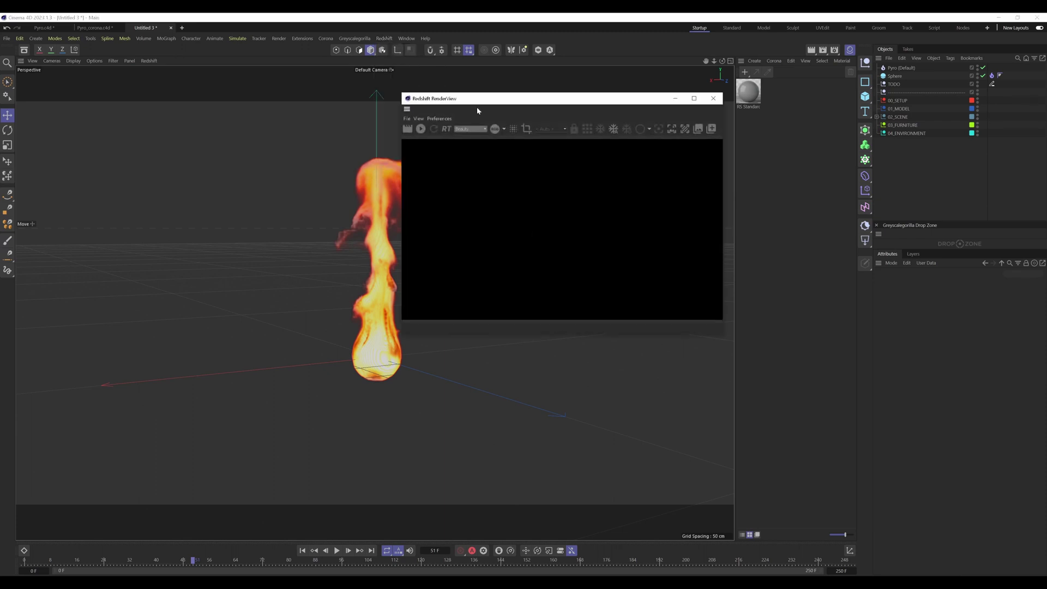
left_click_drag(479, 109, 568, 180)
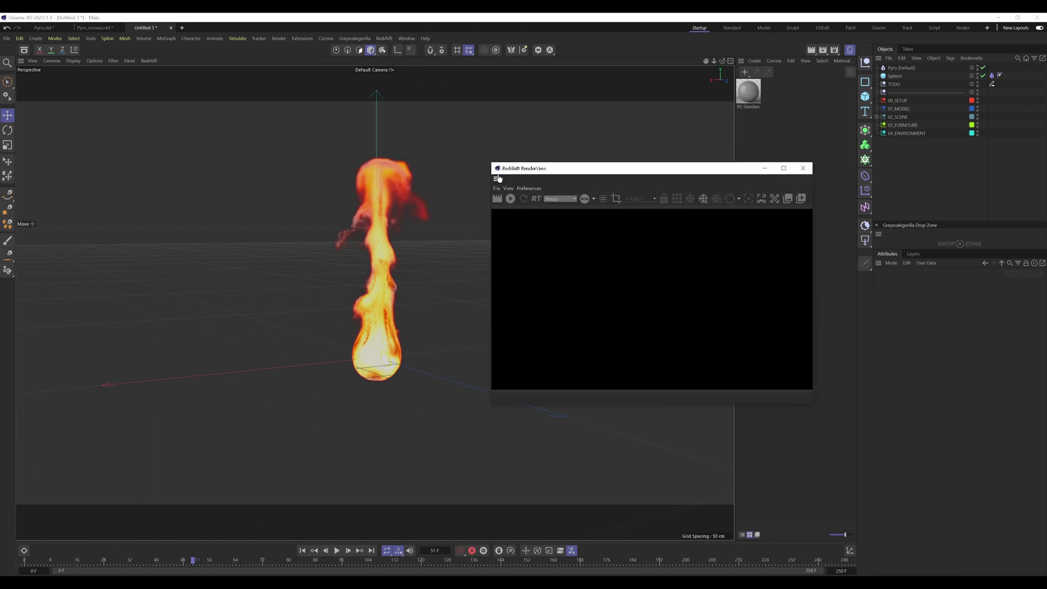
left_click(511, 199)
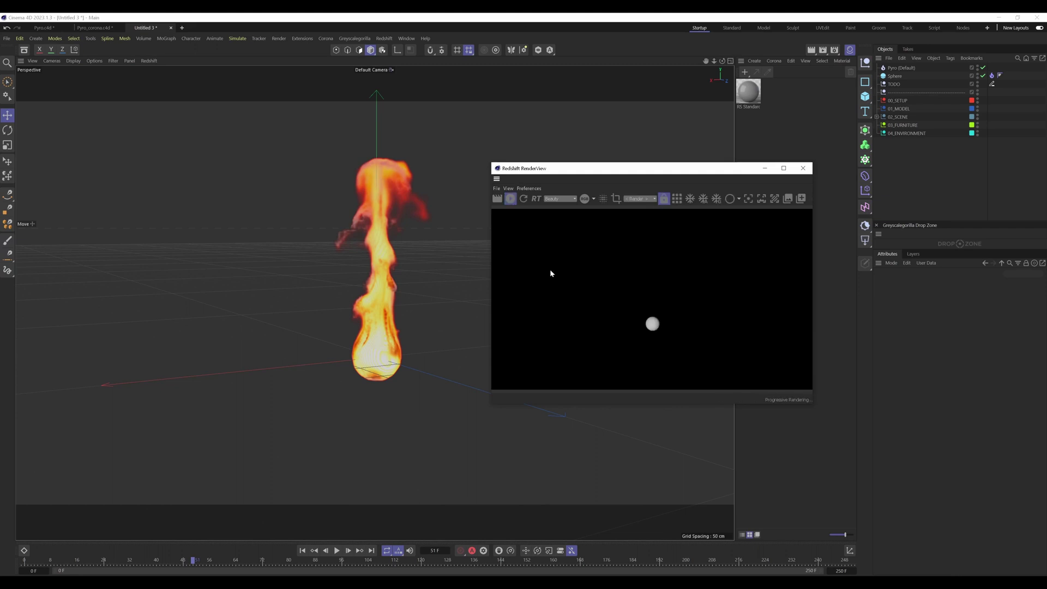
left_click_drag(662, 170, 660, 130)
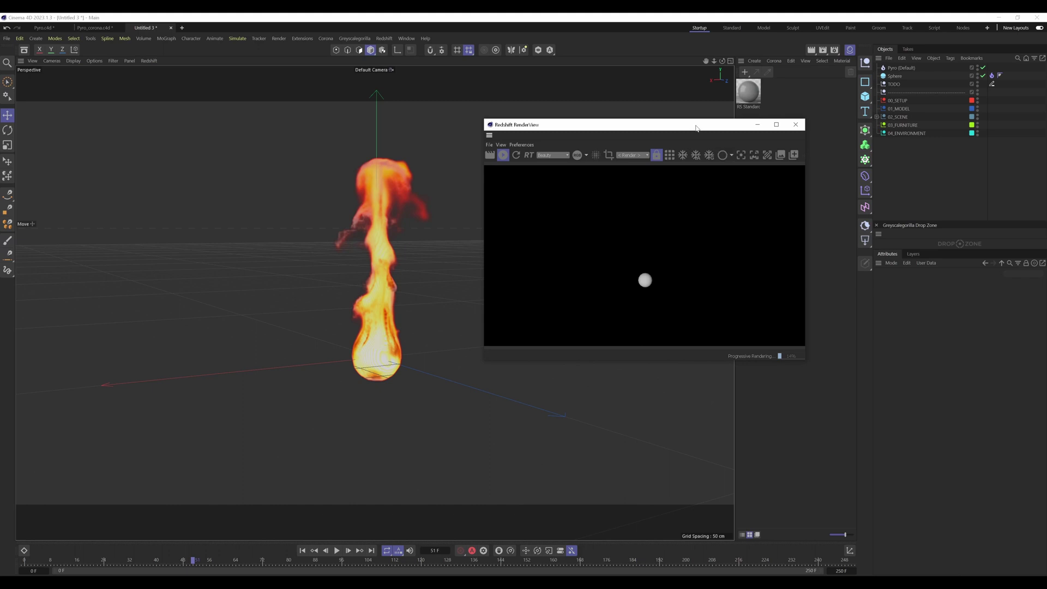
left_click_drag(697, 124, 542, 134)
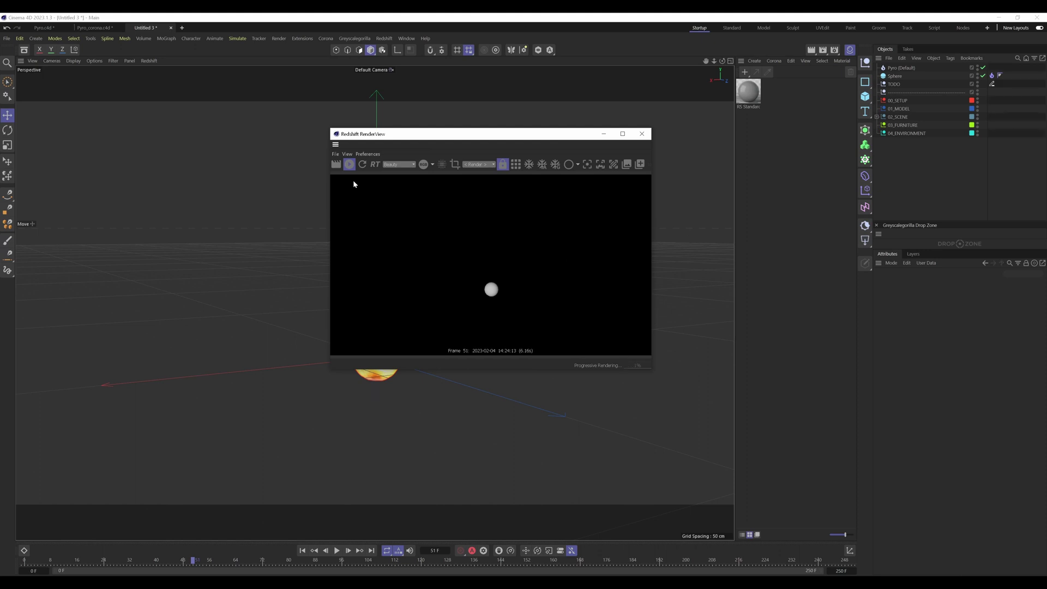
left_click(349, 165)
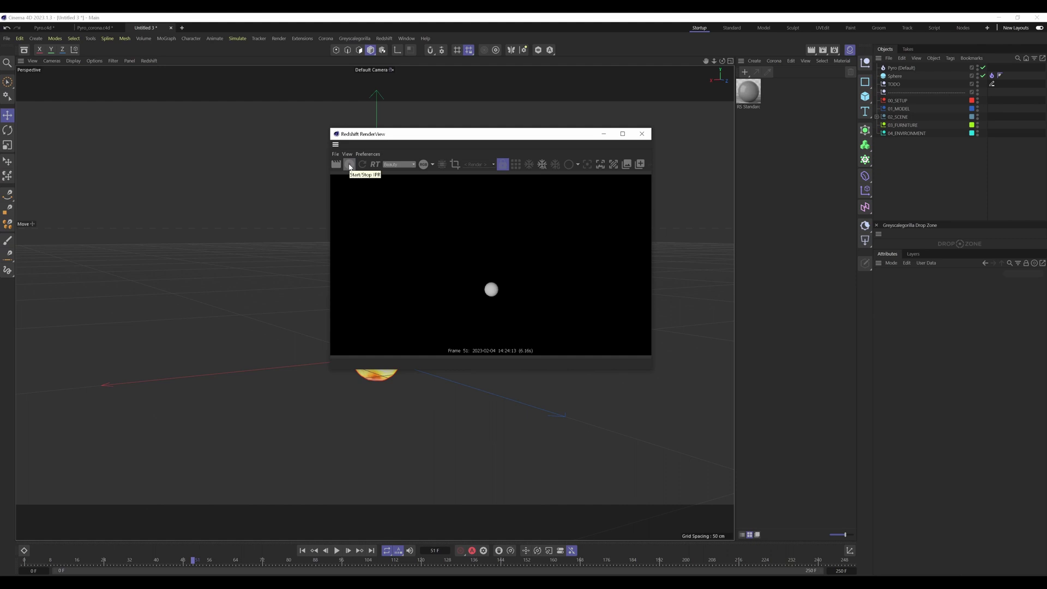
Create a Redshift Pyro Volume material
left_click(752, 62)
mouse_move(768, 107)
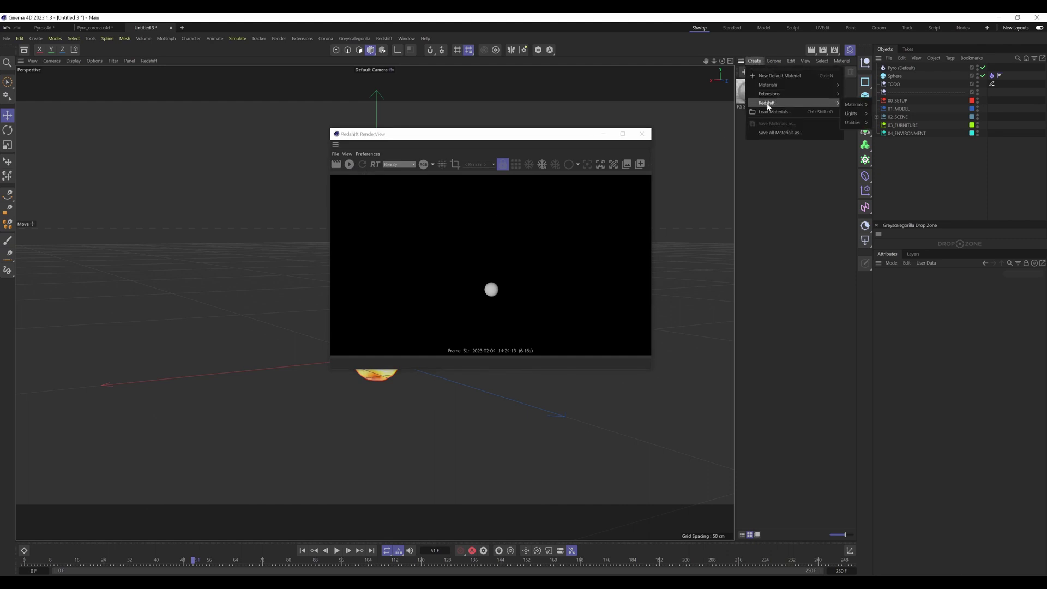
mouse_move(853, 104)
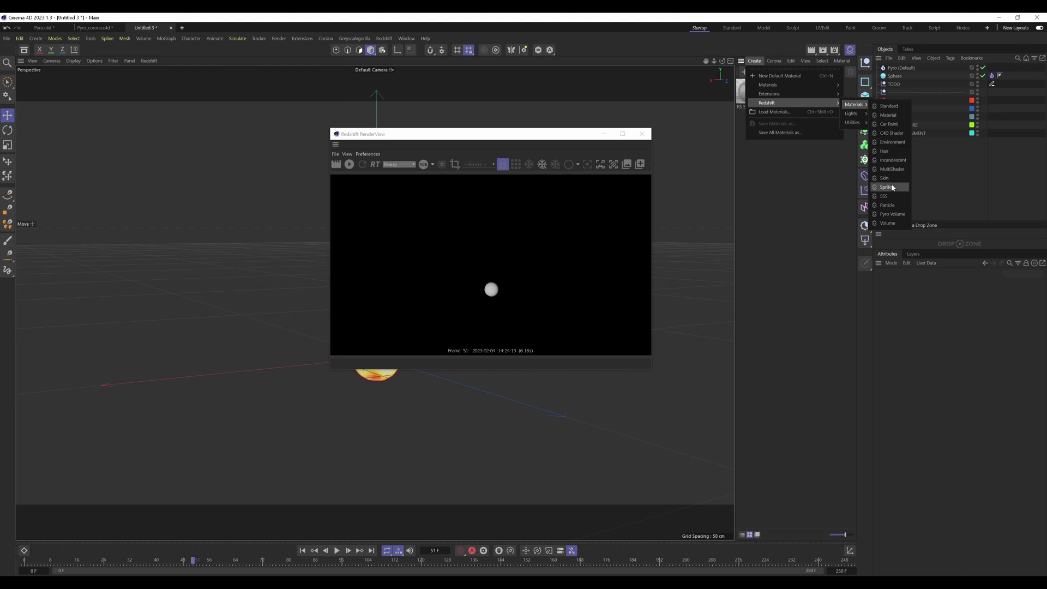
left_click(891, 214)
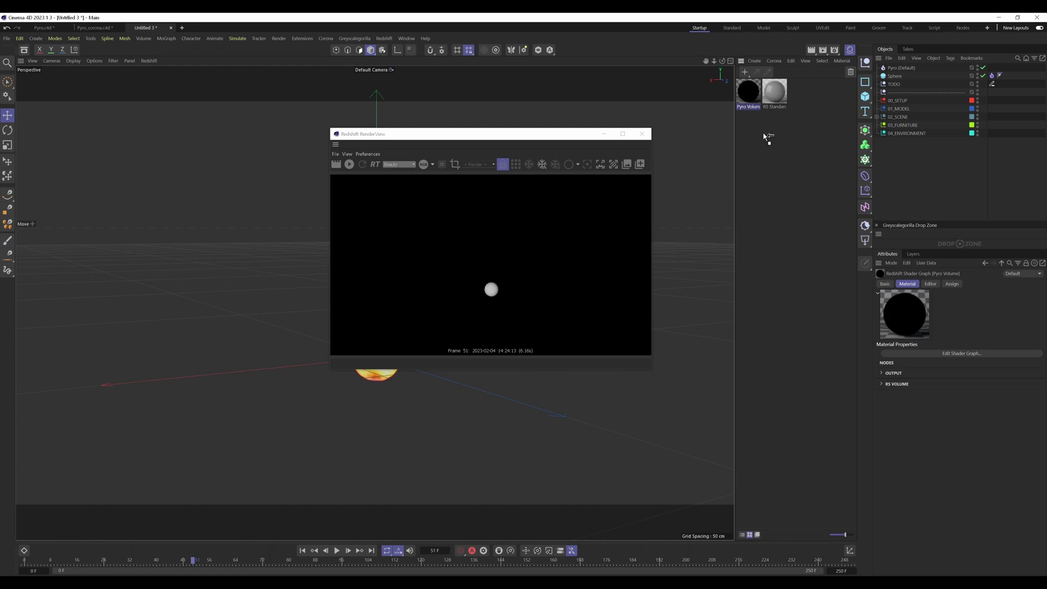
Assign the Pyro Volume material to the Pyro object and rerun the Redshift render of frame 51
left_click_drag(774, 137, 897, 70)
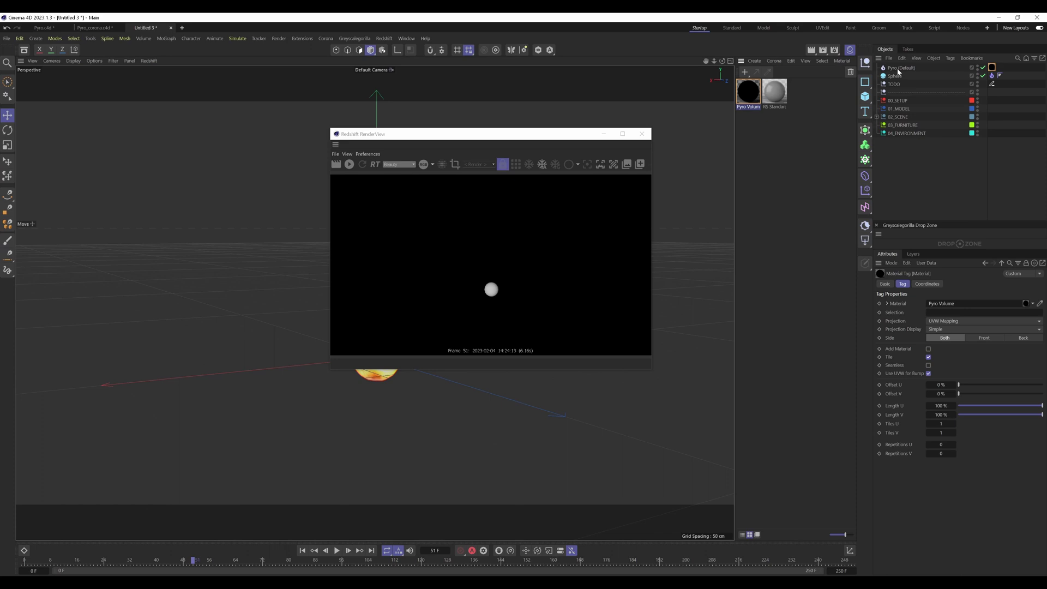
left_click(897, 70)
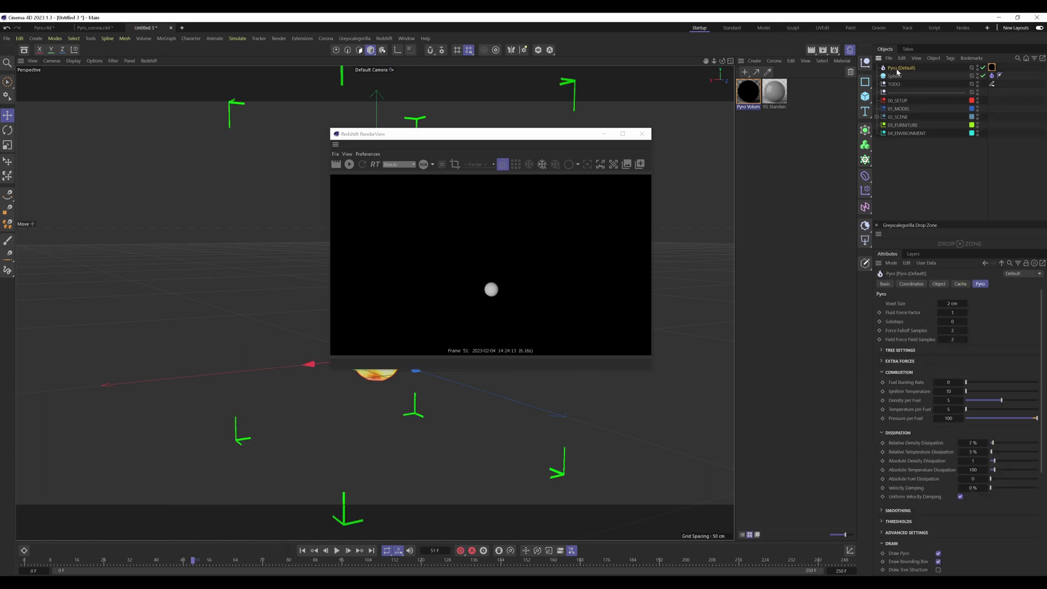
left_click(663, 199)
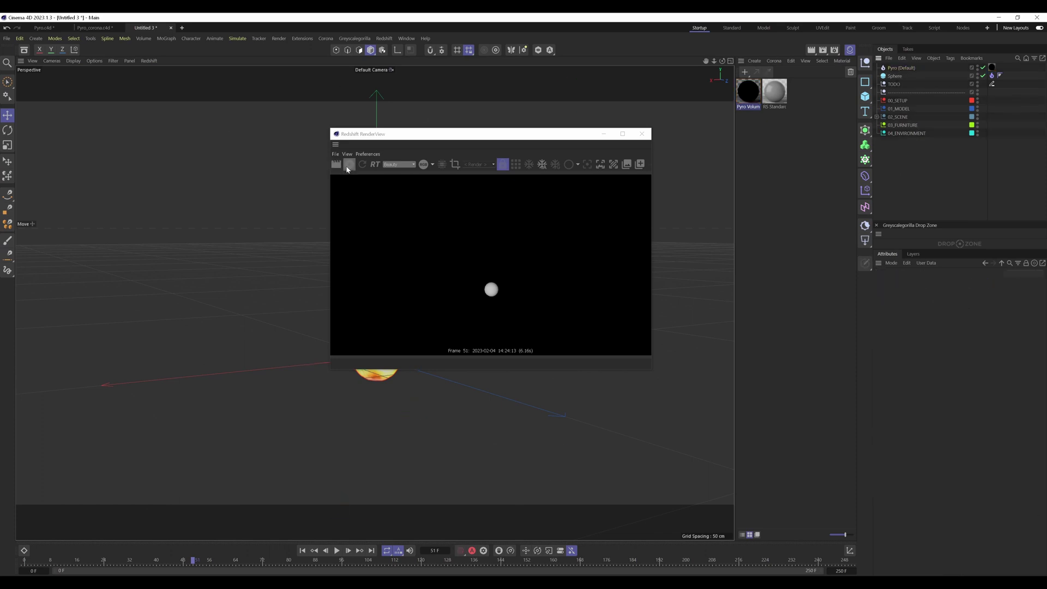
left_click(348, 166)
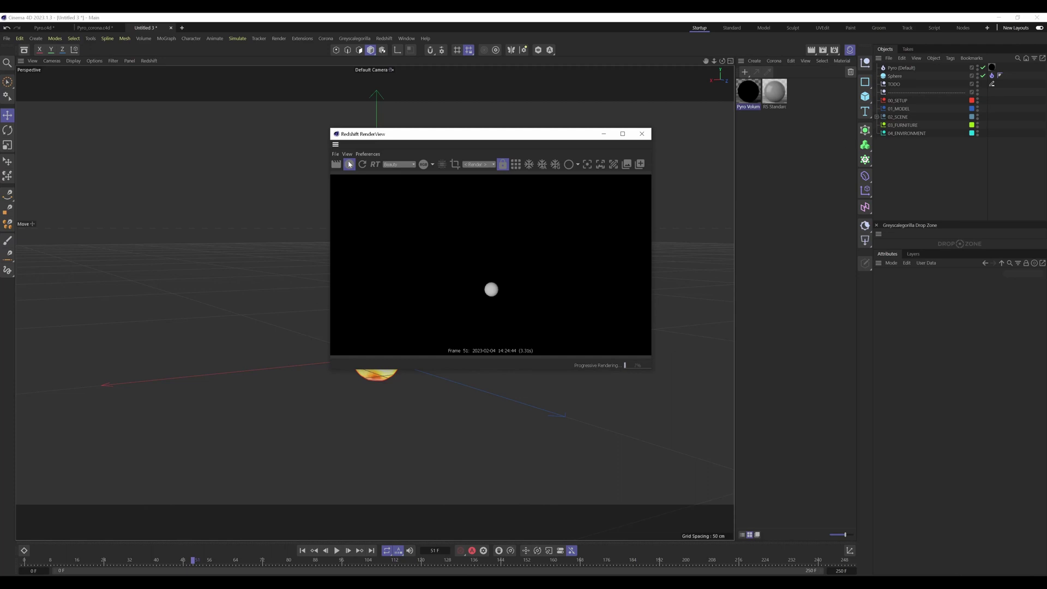
Set the Pyro object's Density, Color, Temperature, Fuel, Velocity, Pressure and Divergence properties all to On
left_click(898, 68)
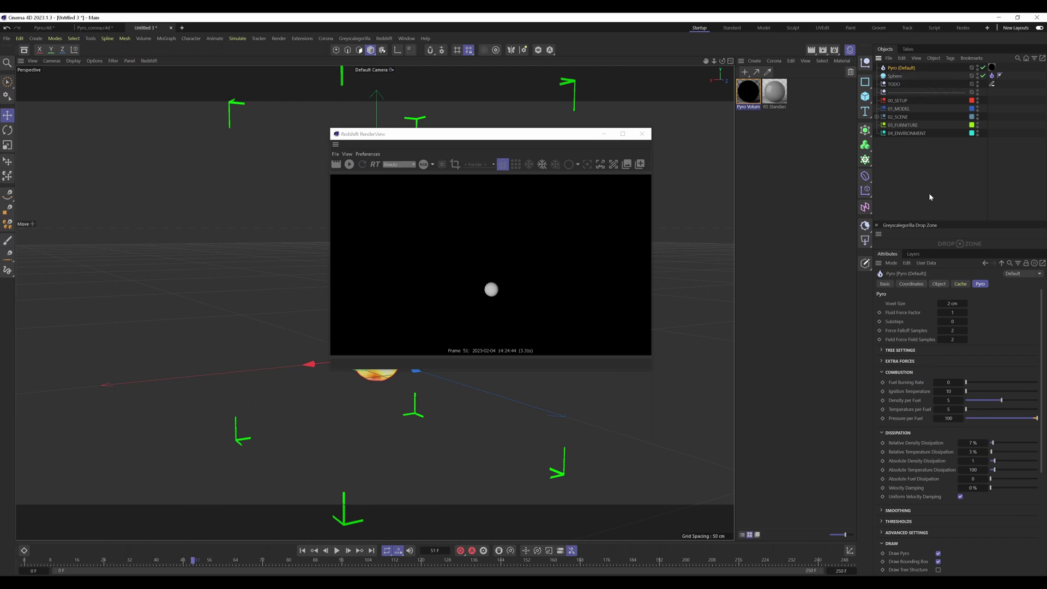
left_click(938, 284)
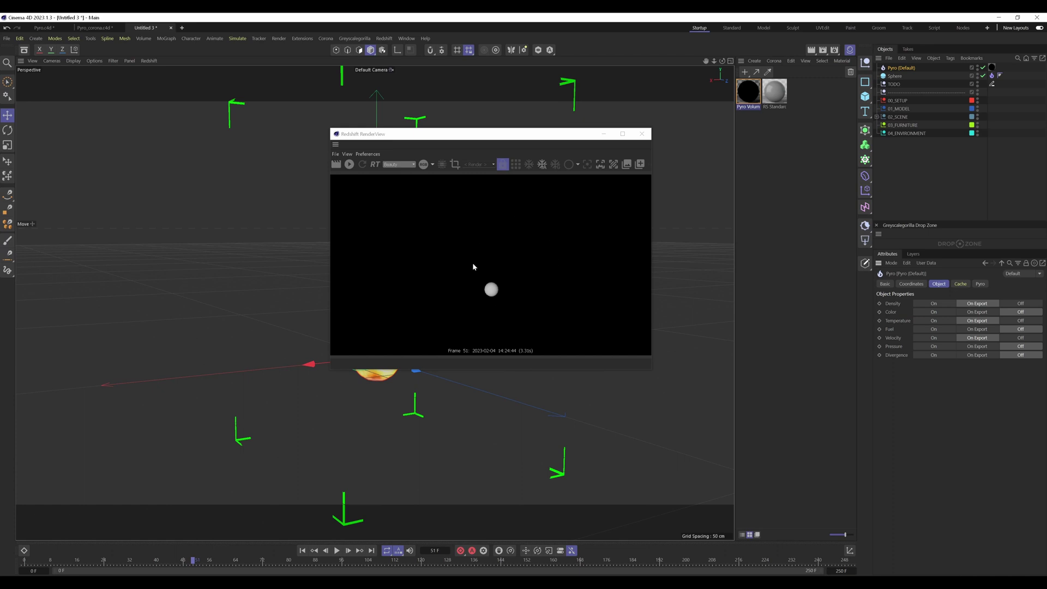
left_click(934, 312)
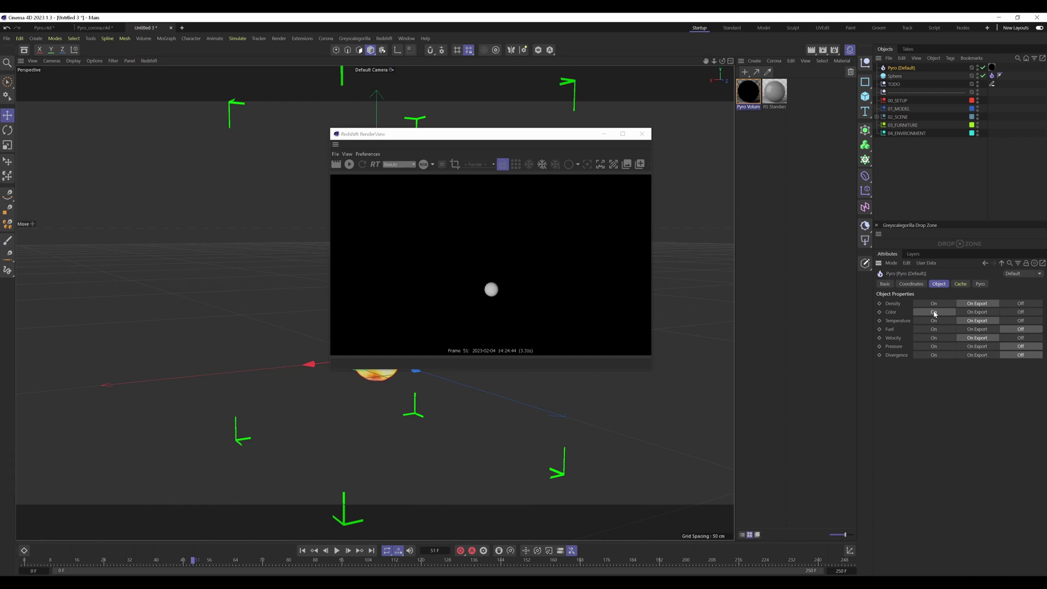
left_click(934, 320)
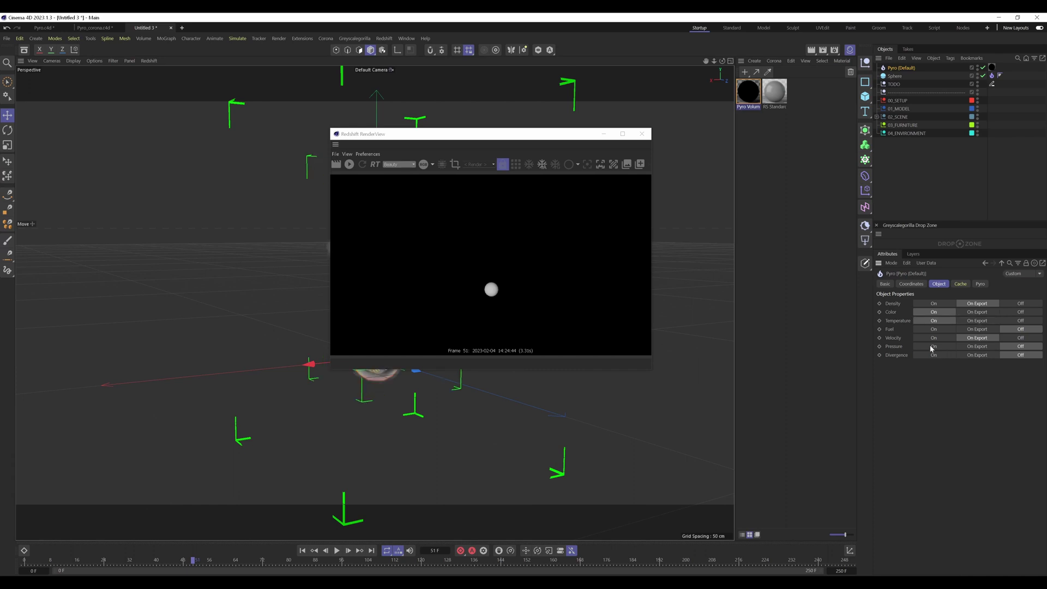
left_click(933, 303)
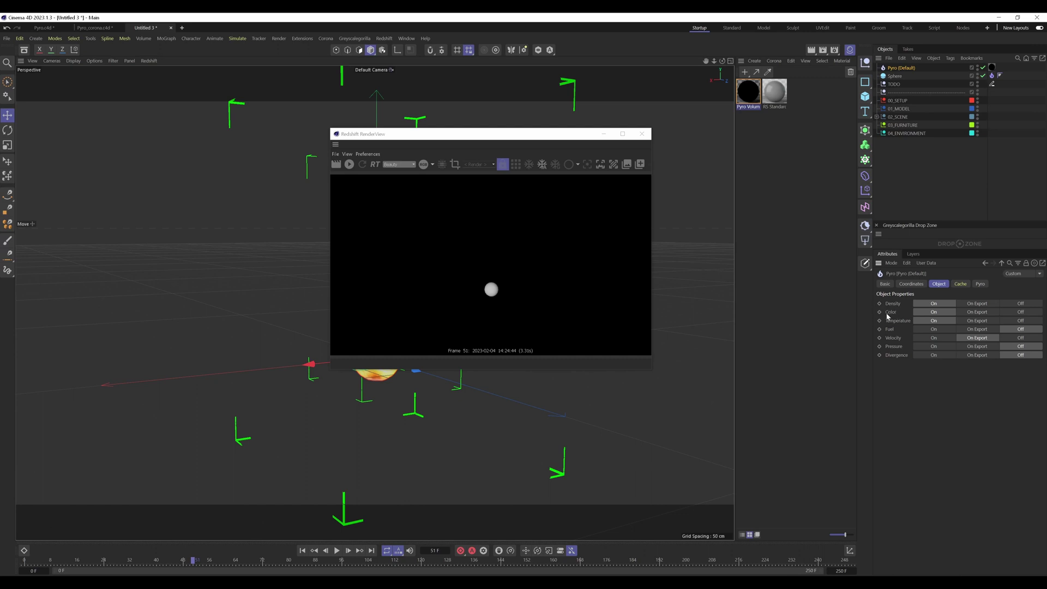
left_click(933, 338)
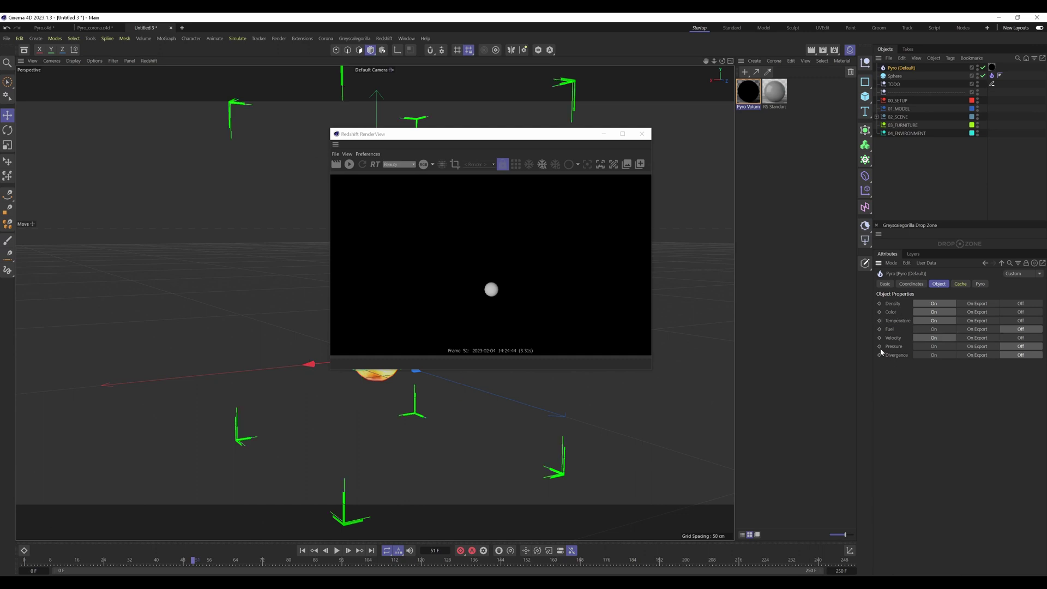
left_click(933, 346)
left_click(933, 355)
left_click(934, 329)
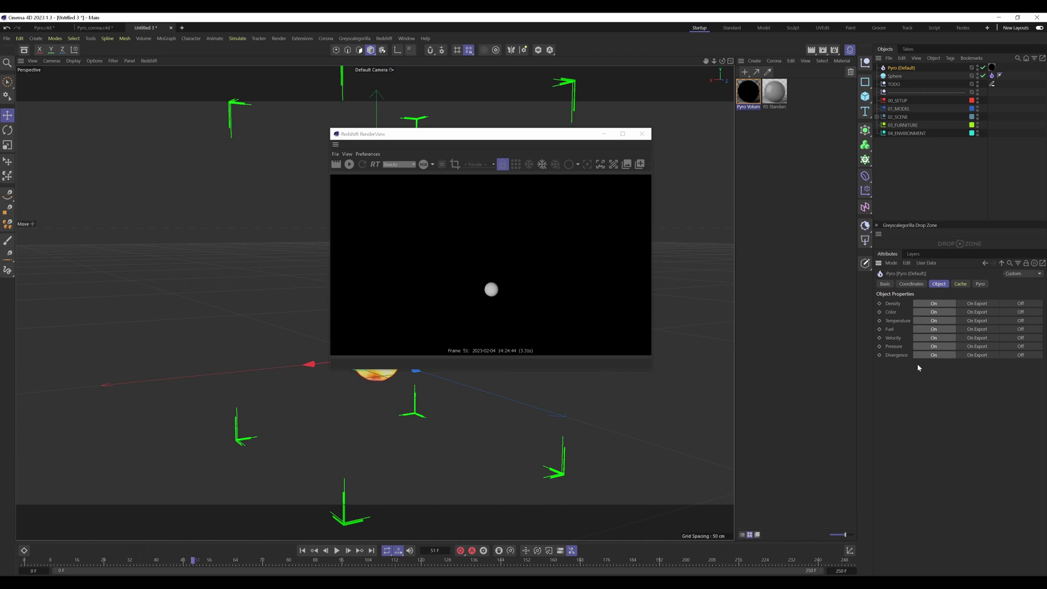
Render the current frame in the Redshift RenderView and move the render window partly clear of the viewport flame
left_click(348, 165)
left_click(349, 165)
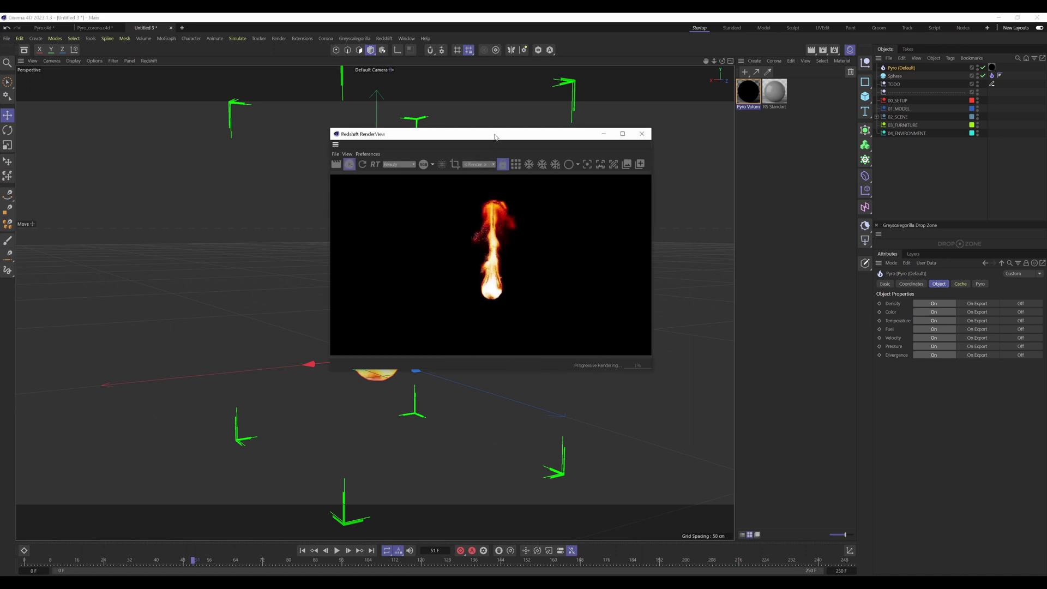
left_click_drag(495, 136, 550, 151)
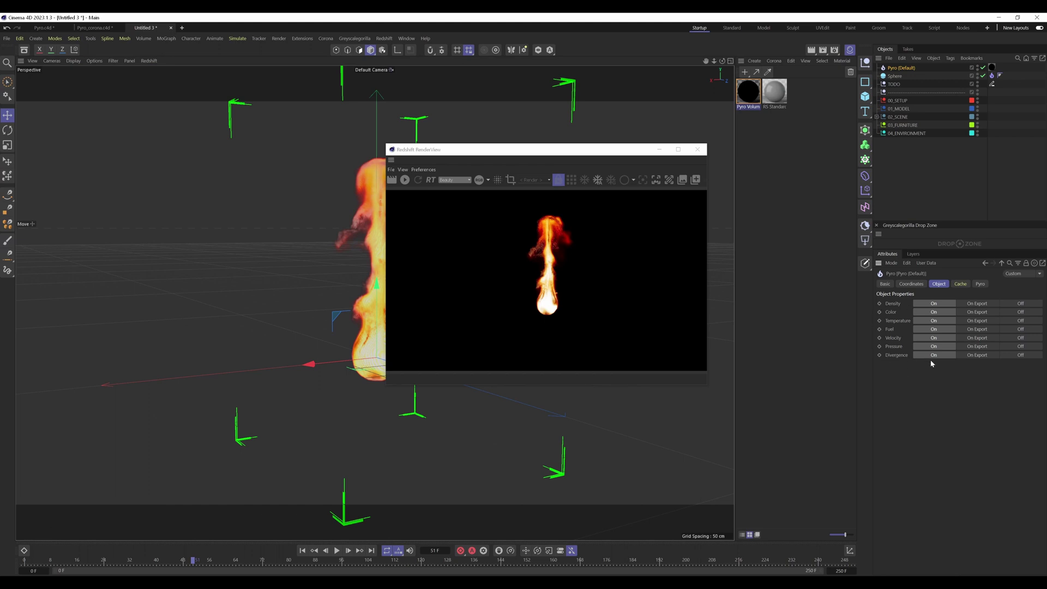
Set all seven Pyro object properties, from Density to Divergence, to On Export and view the object's cache settings
left_click(976, 304)
left_click(976, 312)
left_click(976, 321)
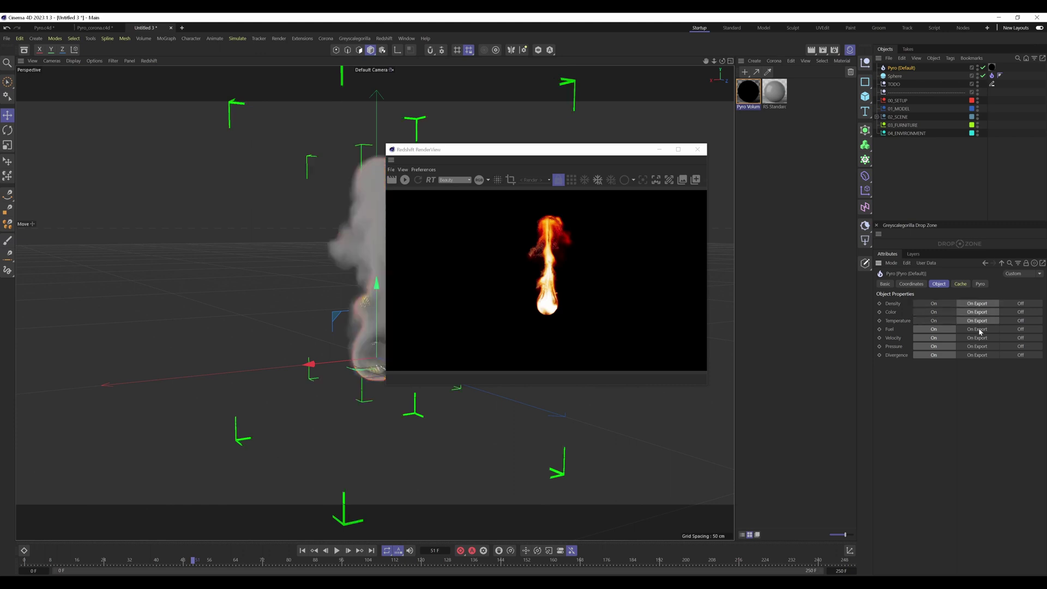
left_click(980, 330)
left_click(976, 338)
left_click(976, 347)
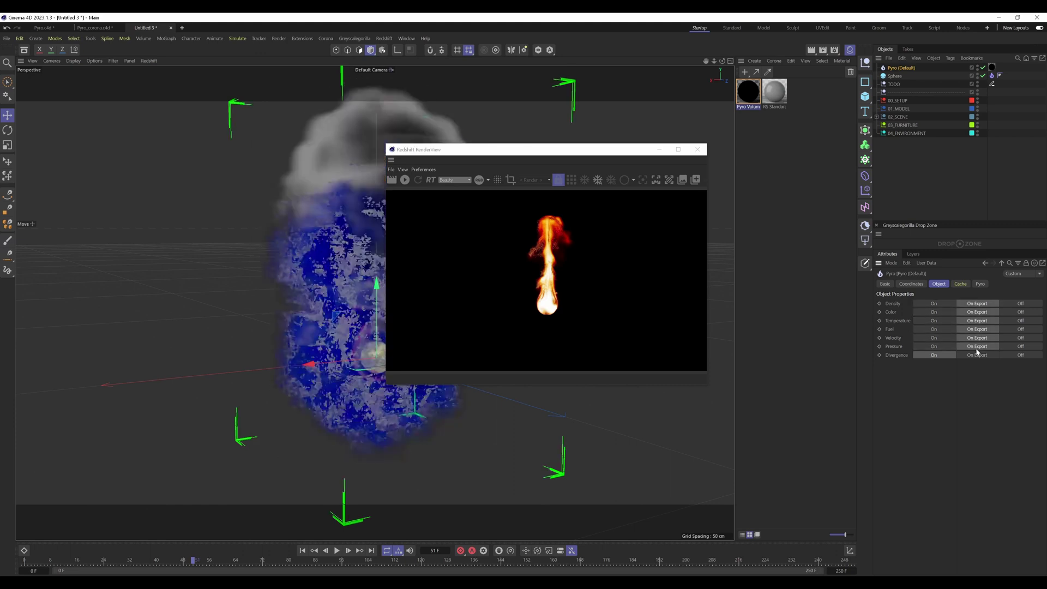
left_click(976, 355)
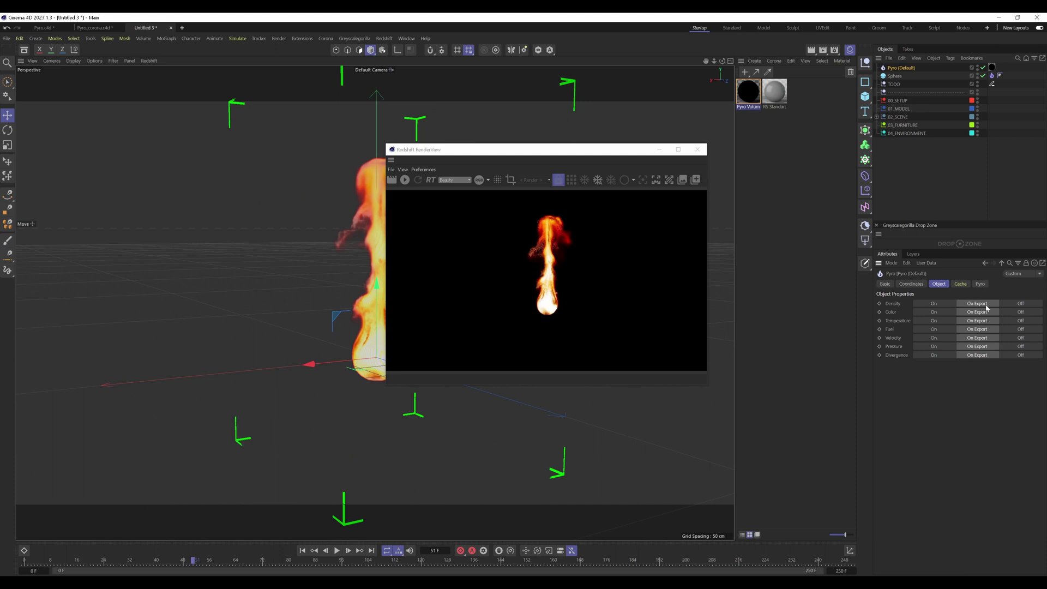
left_click(960, 284)
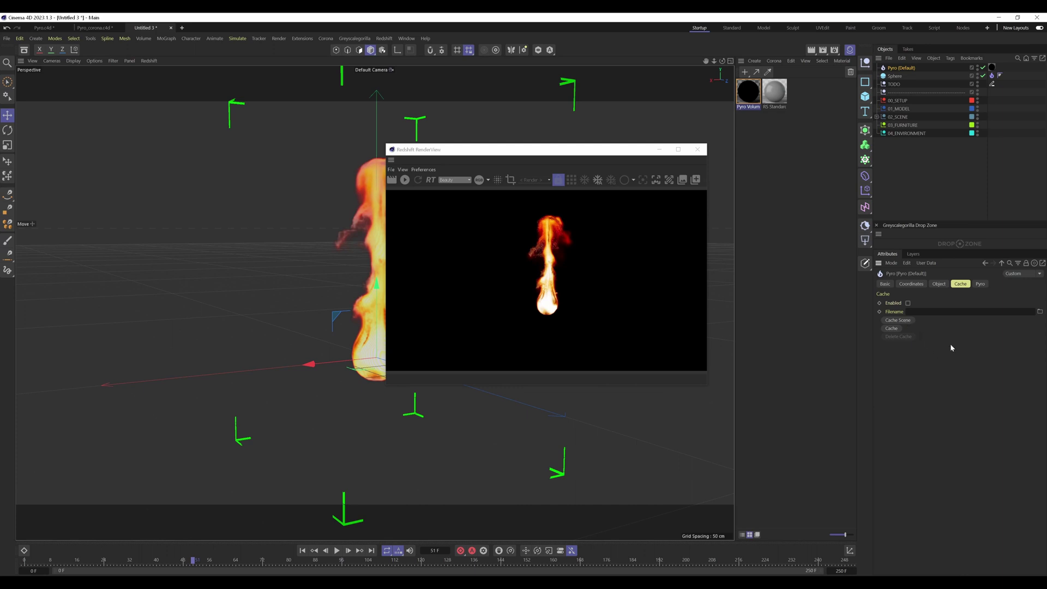
left_click(917, 166)
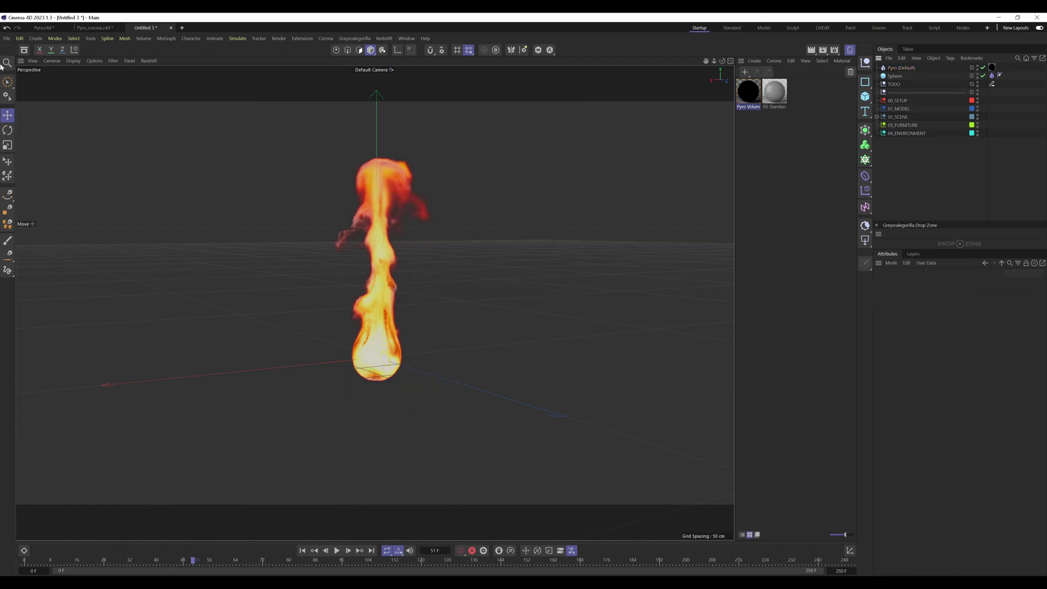
Switch to the Pyro.c4d campfire scene and scrub the cached fire back to frame 89
left_click(45, 28)
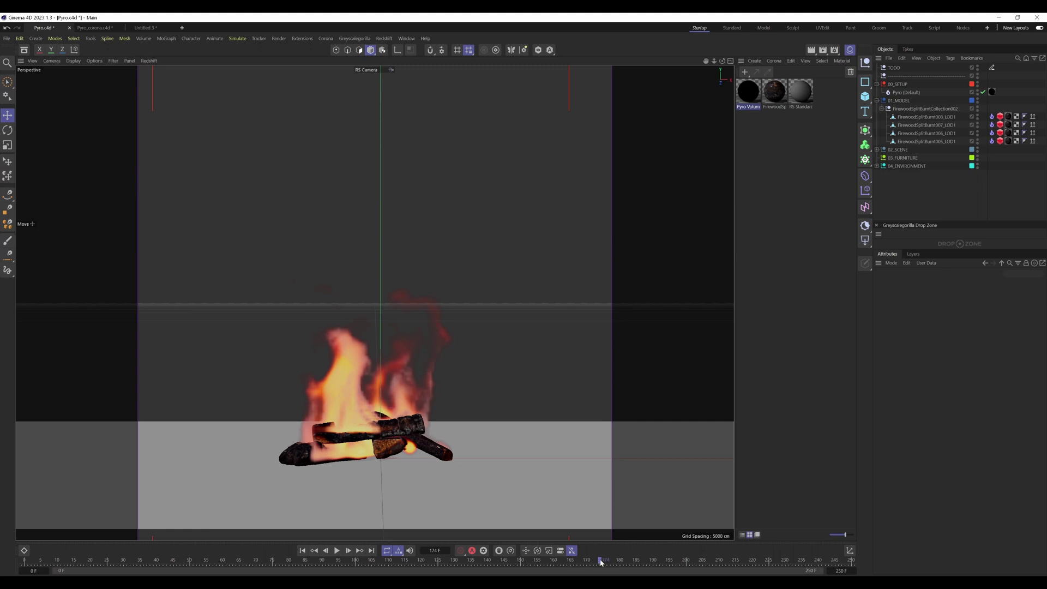
left_click_drag(600, 560, 567, 562)
left_click_drag(416, 567, 319, 571)
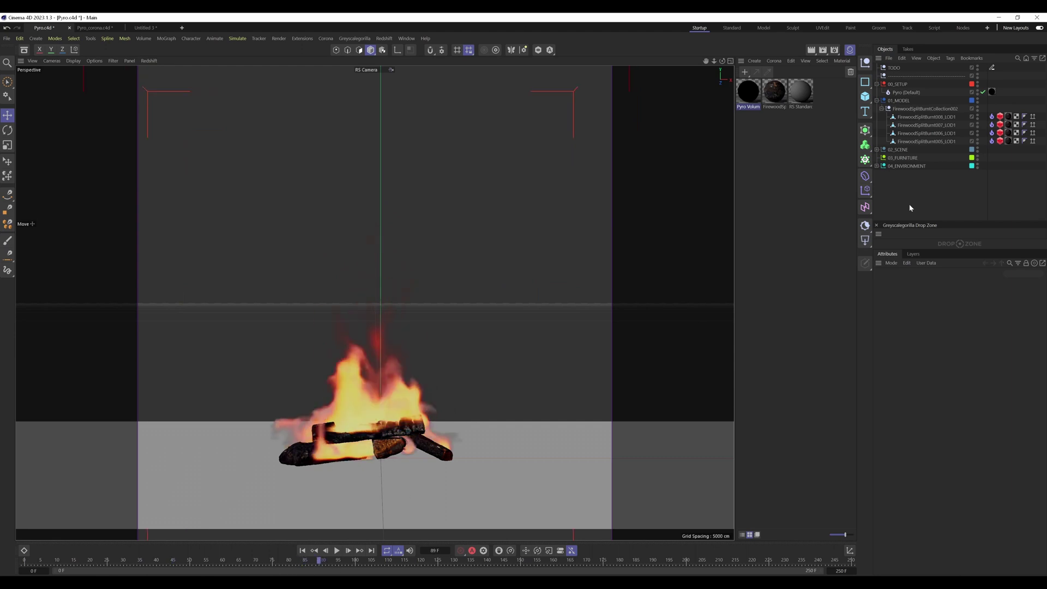
Inspect the Pyro tags on the four firewood logs and the cache settings of the Pyro object
left_click(928, 118)
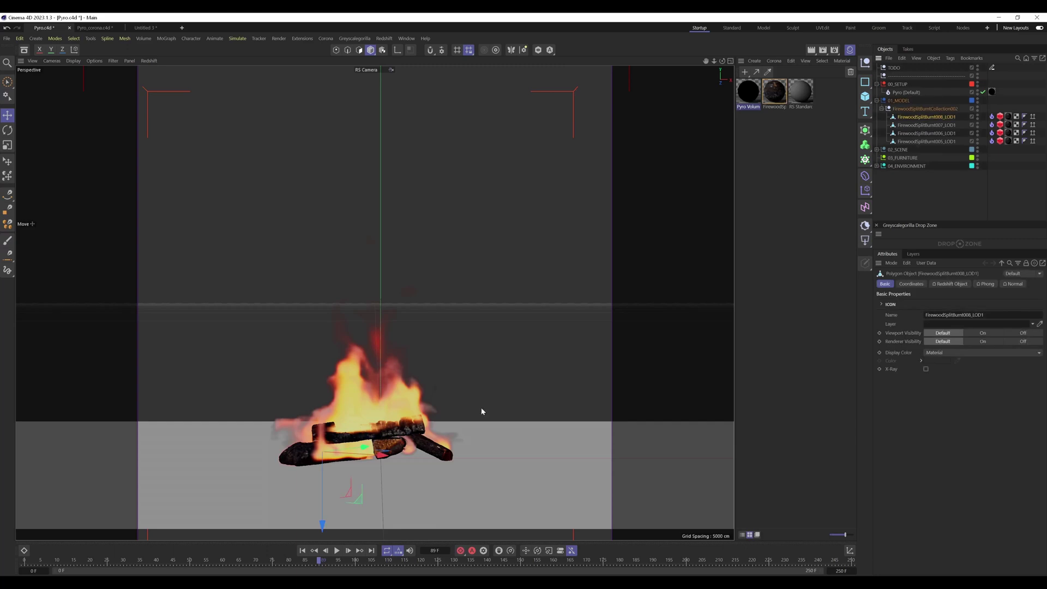
left_click(991, 117)
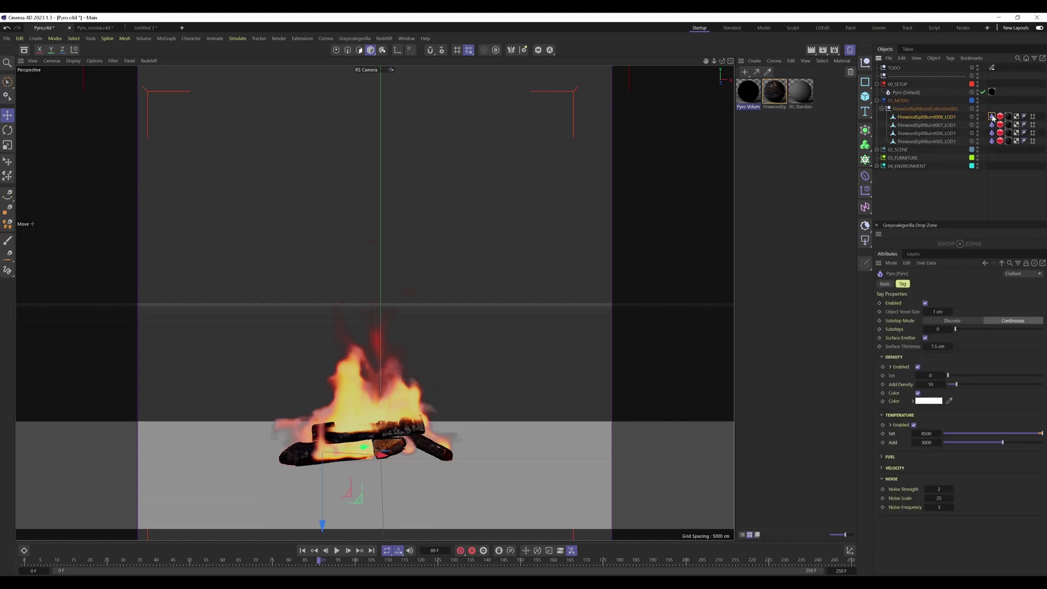
left_click(992, 141, "shift")
left_click(907, 94)
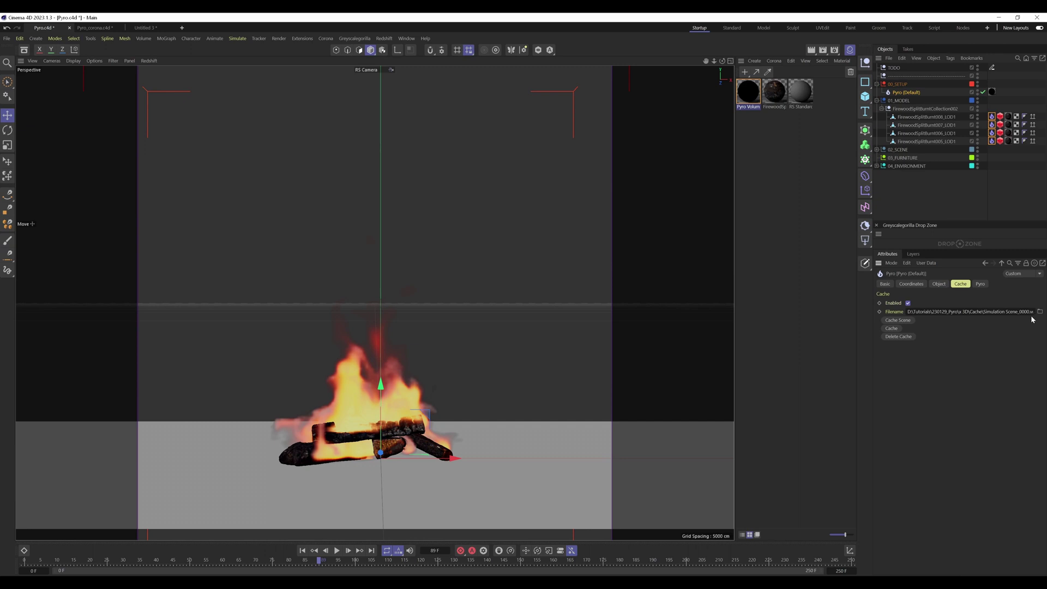
Open the Redshift RenderView for the campfire scene
left_click(385, 38)
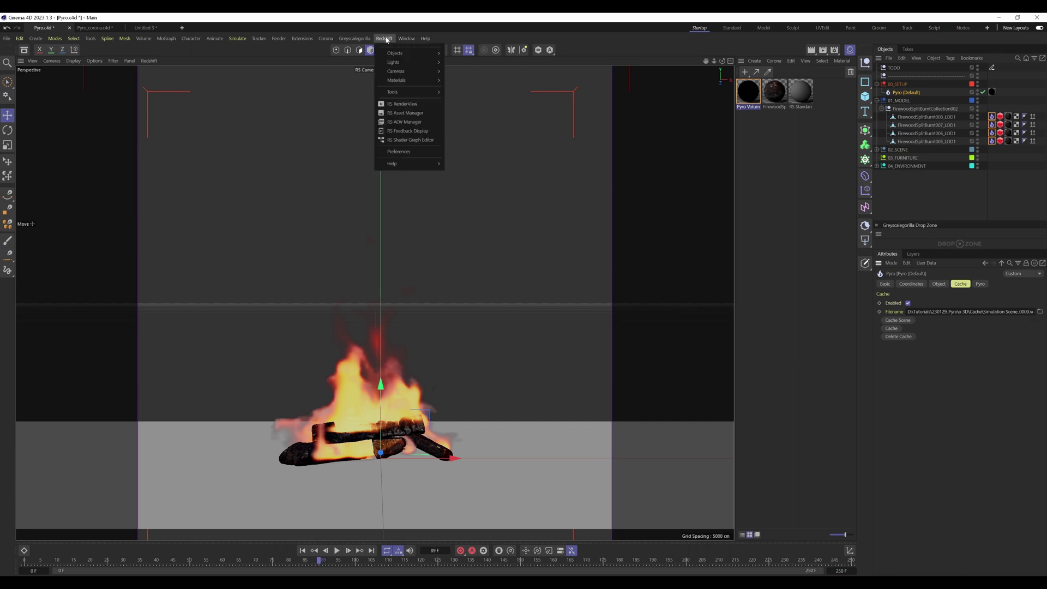
left_click(410, 105)
left_click(427, 127)
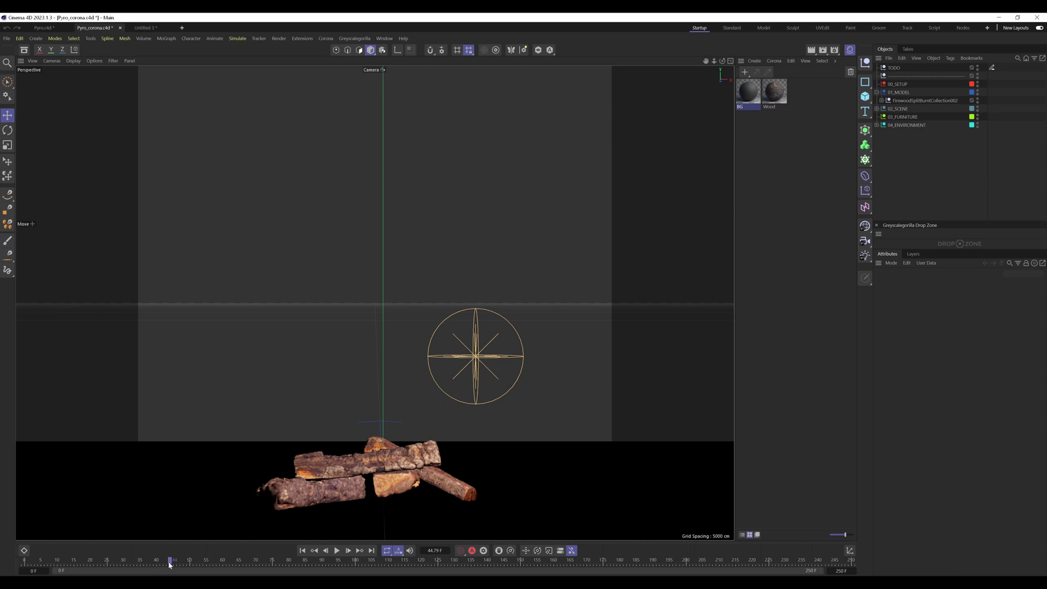
In the Pyro_corona.c4d scene, return to frame 0 and add a Corona Volume Grid object
left_click_drag(169, 564, 25, 562)
left_click(325, 39)
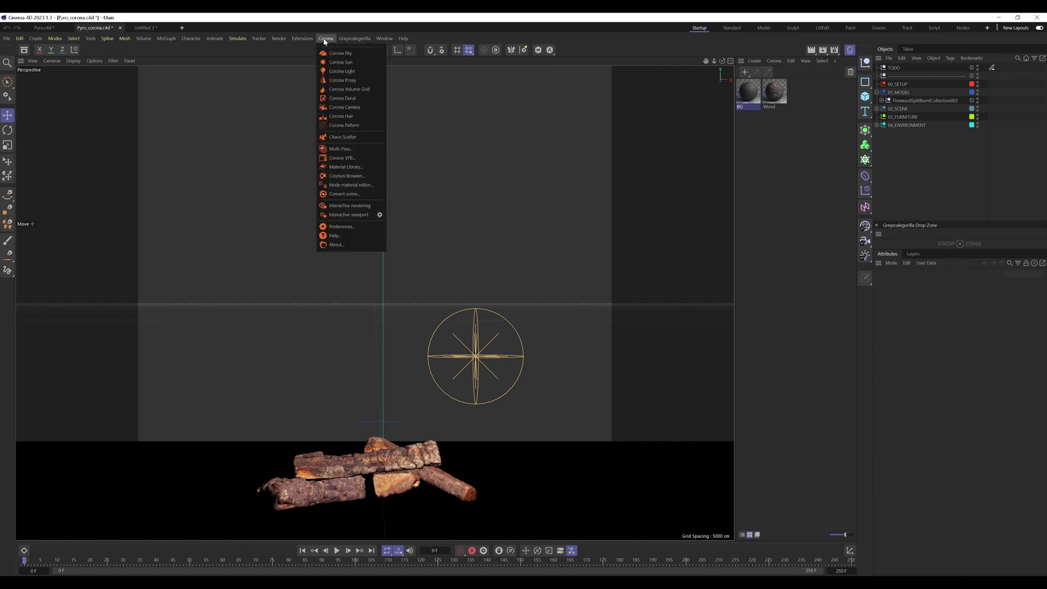
left_click(353, 90)
left_click(926, 153)
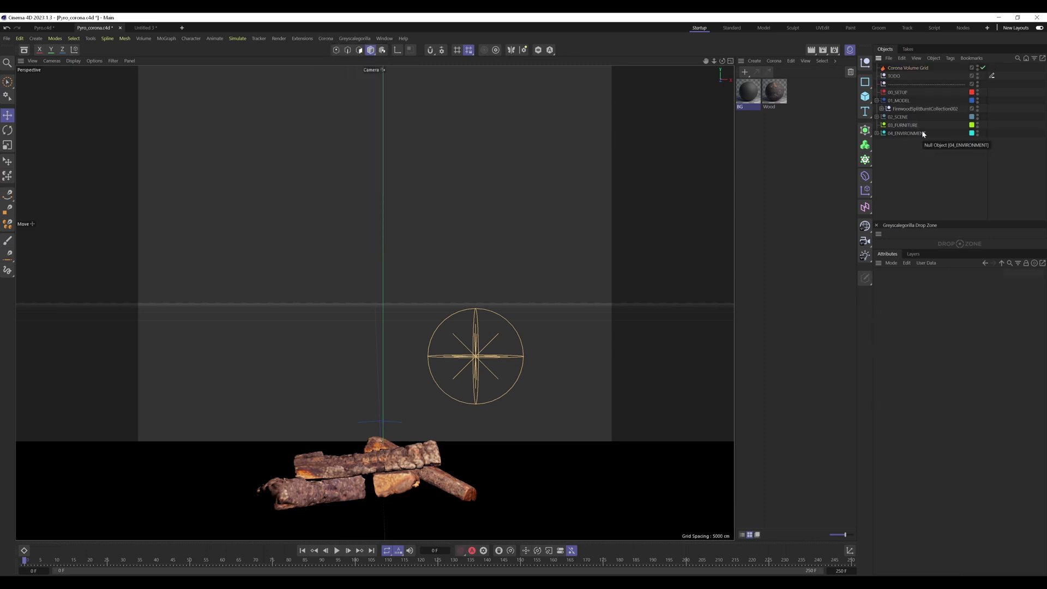
Load the VDB sequence from the Cache folder into the Corona Volume Grid, starting with Simulation Scene_0000.vdb
left_click(913, 69)
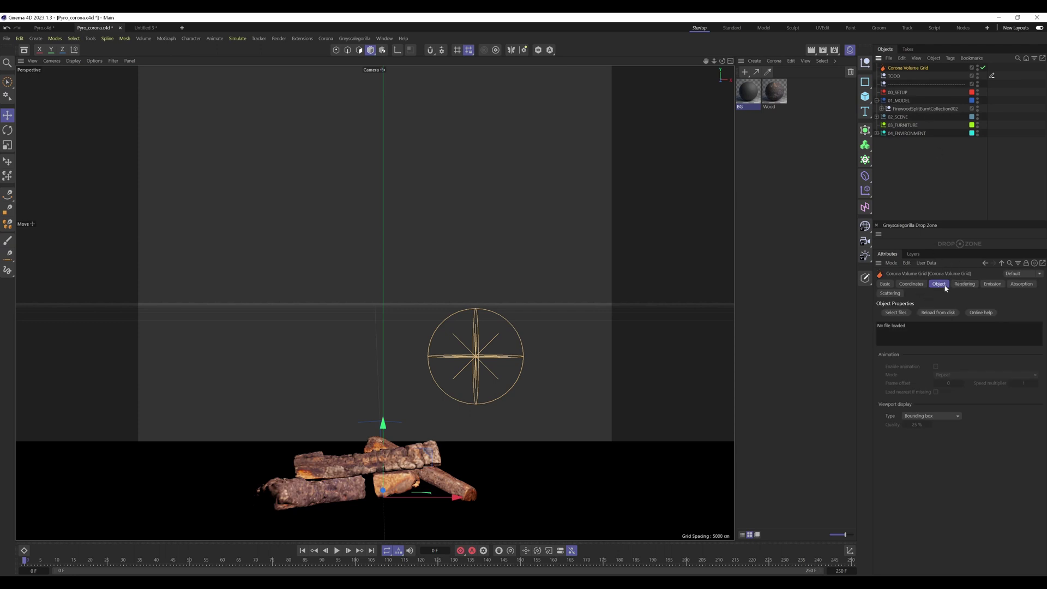
left_click(895, 312)
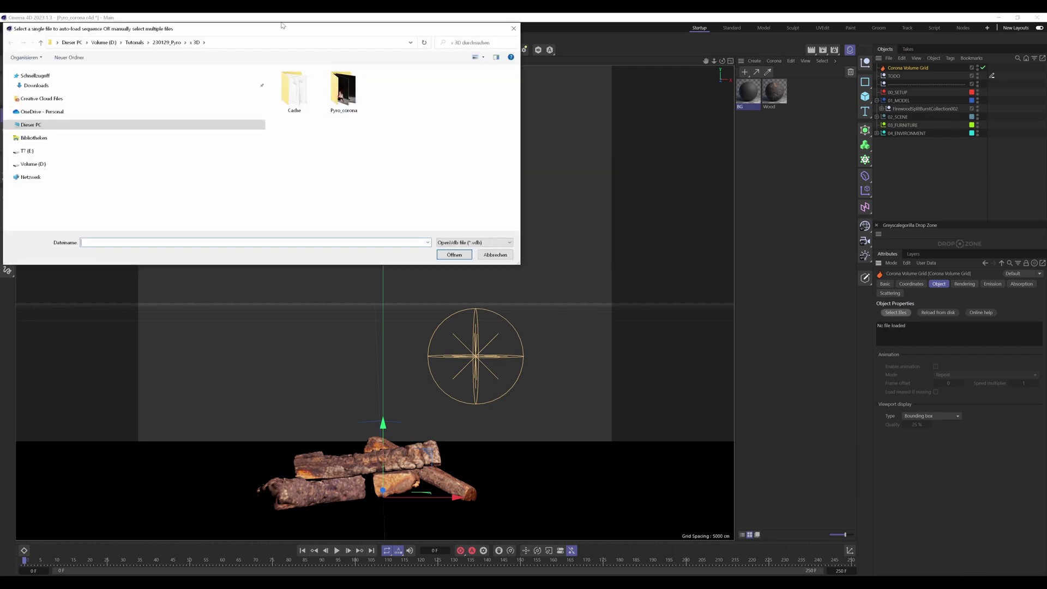
left_click_drag(281, 25, 394, 61)
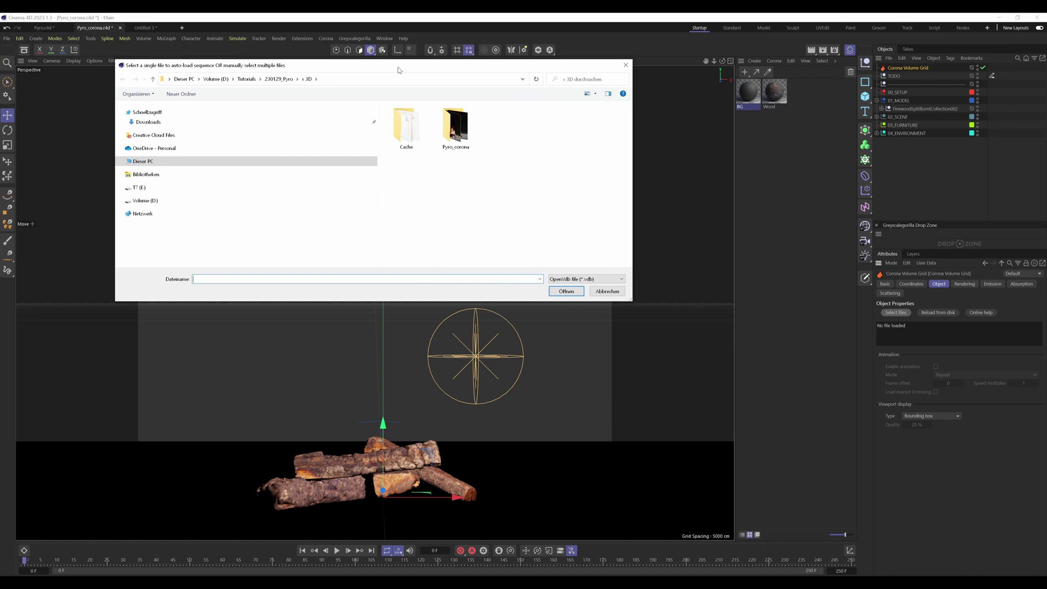
double_click(407, 128)
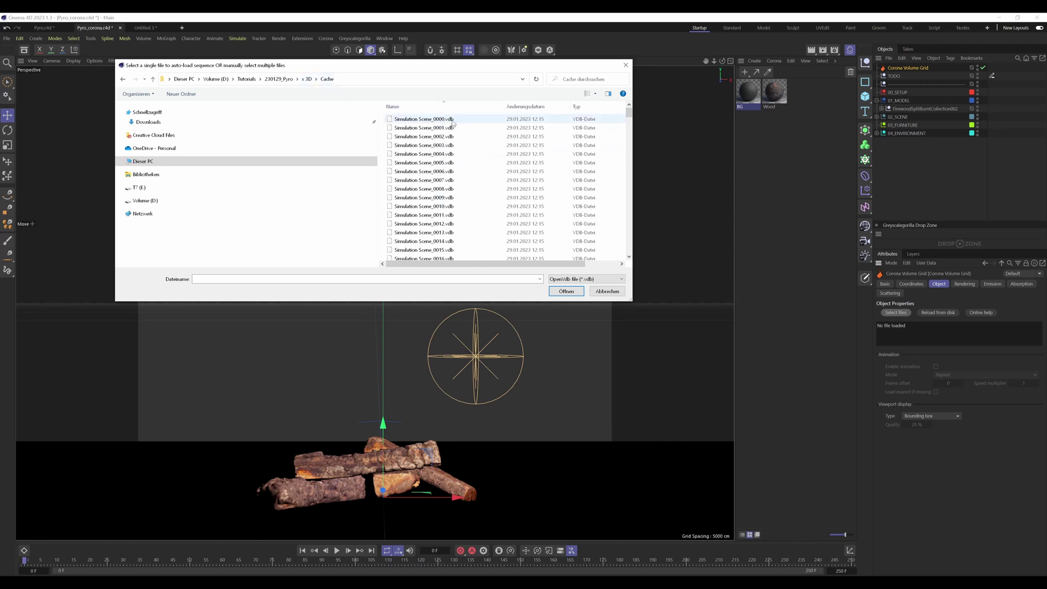
left_click_drag(629, 113, 625, 256)
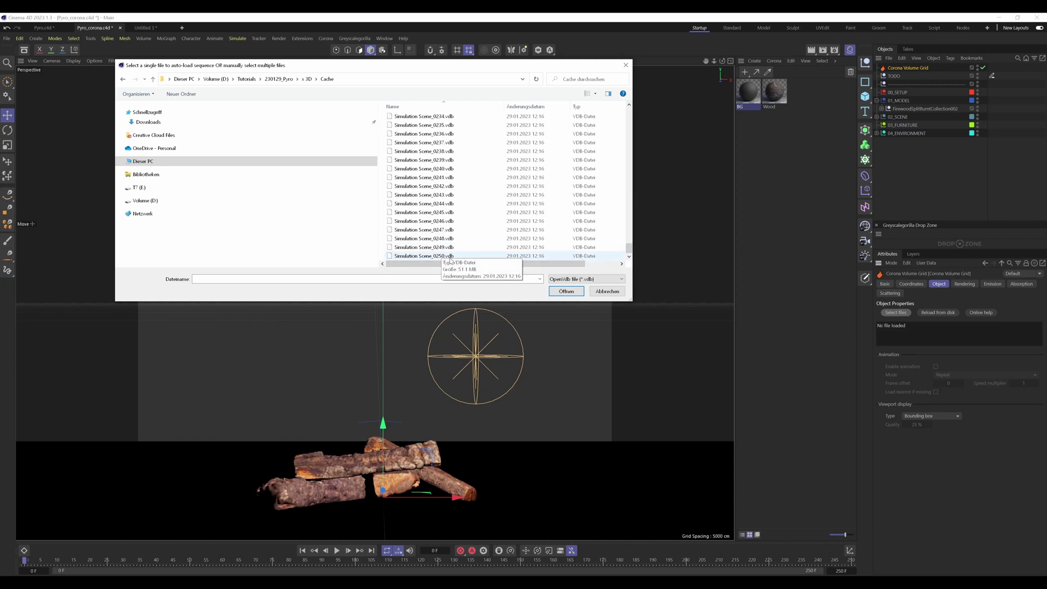
left_click_drag(629, 248, 614, 116)
scroll(437, 123, "up", 1)
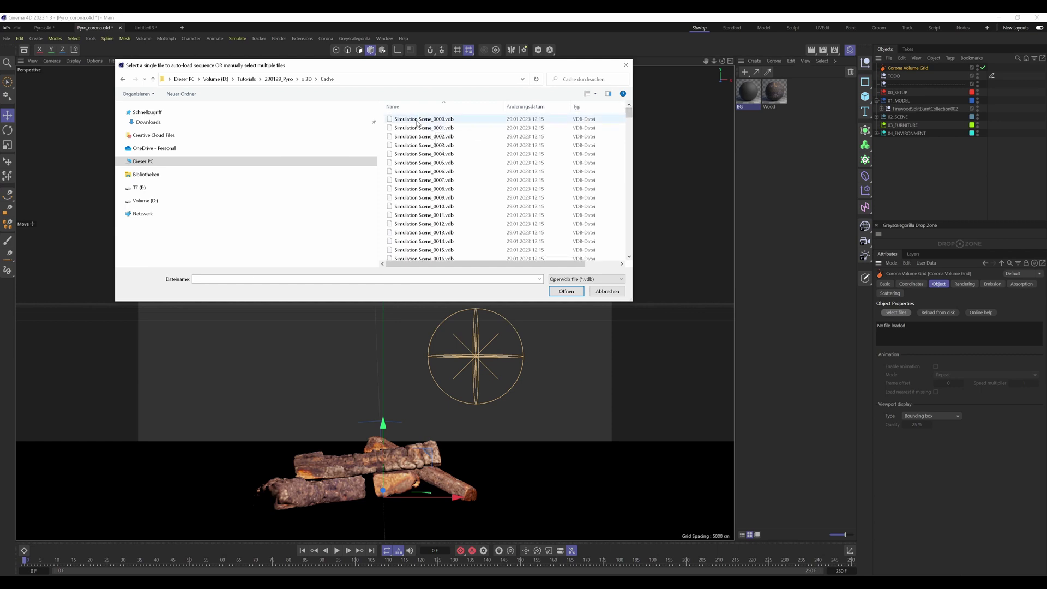
left_click(424, 119)
left_click(558, 291)
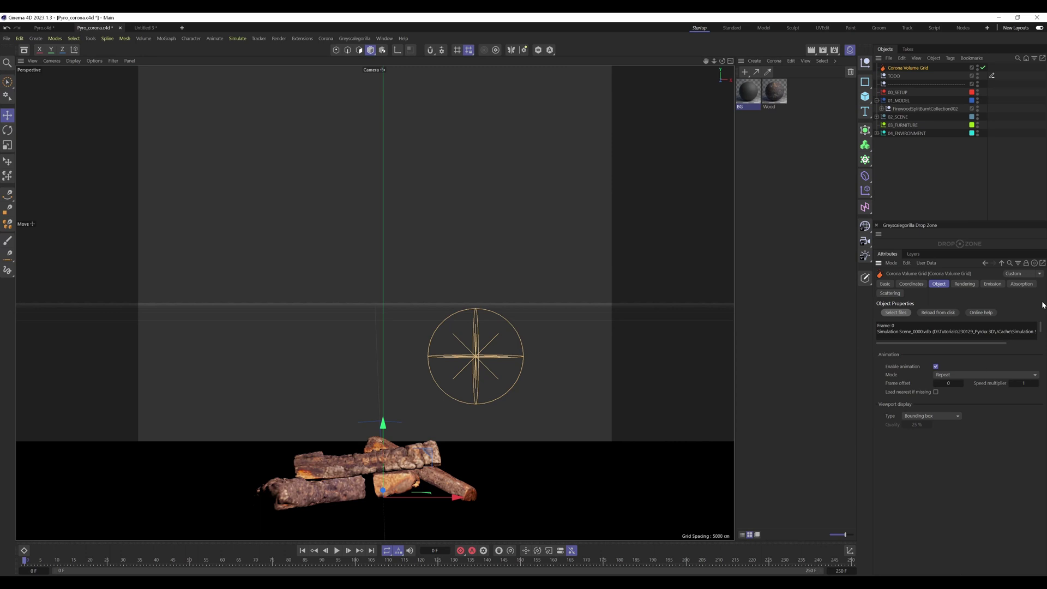
Scrub the timeline to frame 26 to check the loaded volume sequence
left_click(27, 560)
left_click_drag(27, 559, 112, 561)
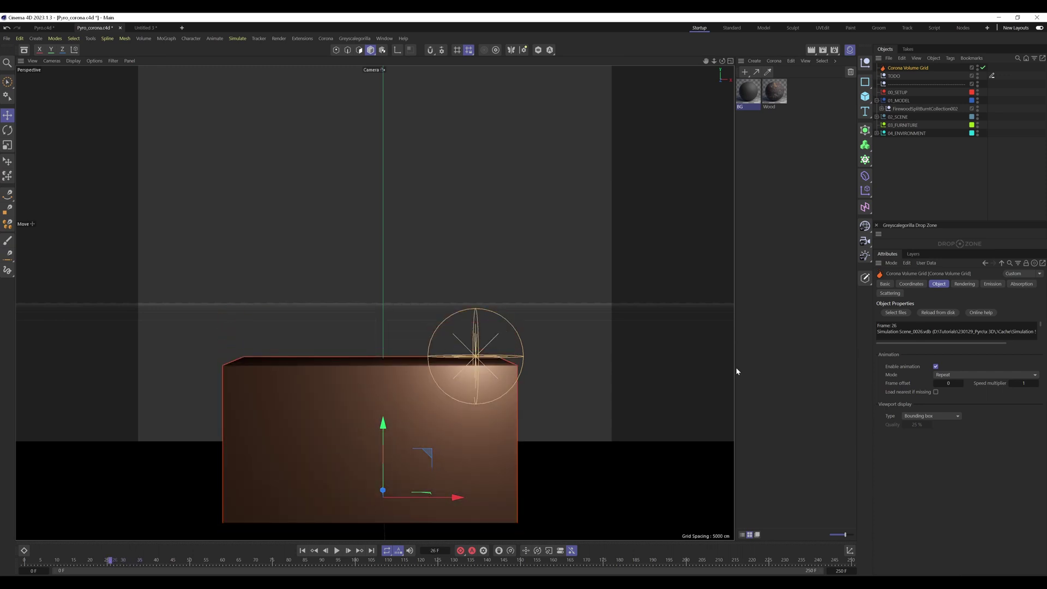
Set the Corona Volume Grid's viewport display to Point cloud at 100 % quality and move the timeline to frame 60
left_click(920, 417)
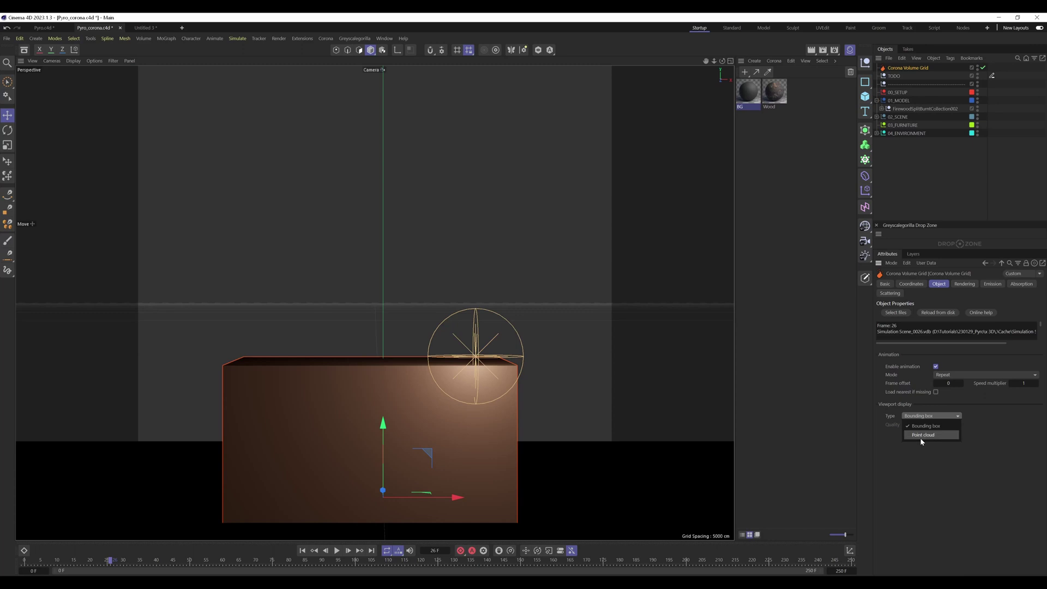
left_click(921, 435)
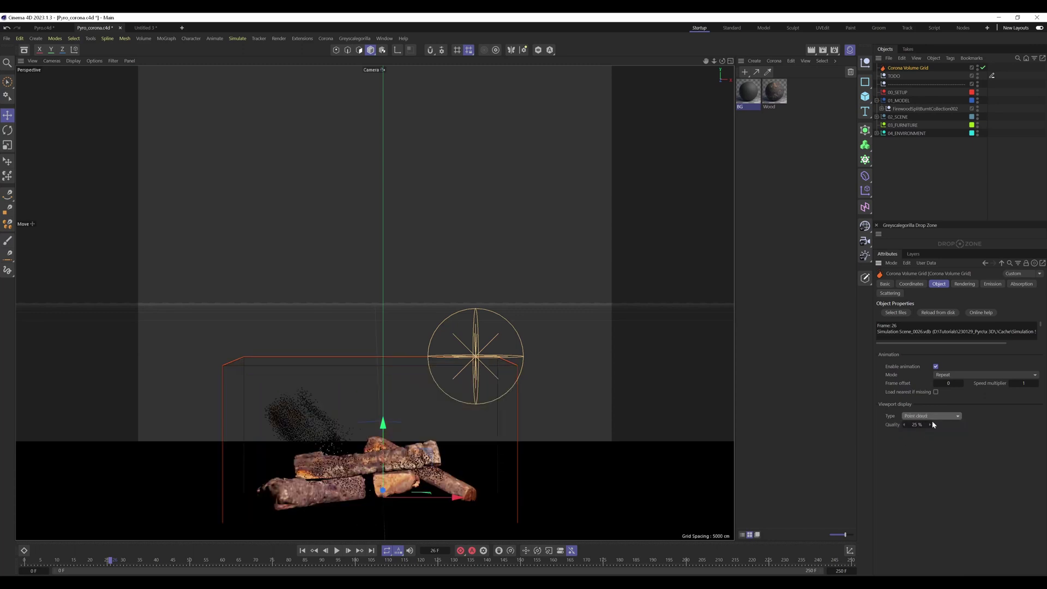
left_click_drag(930, 424, 931, 404)
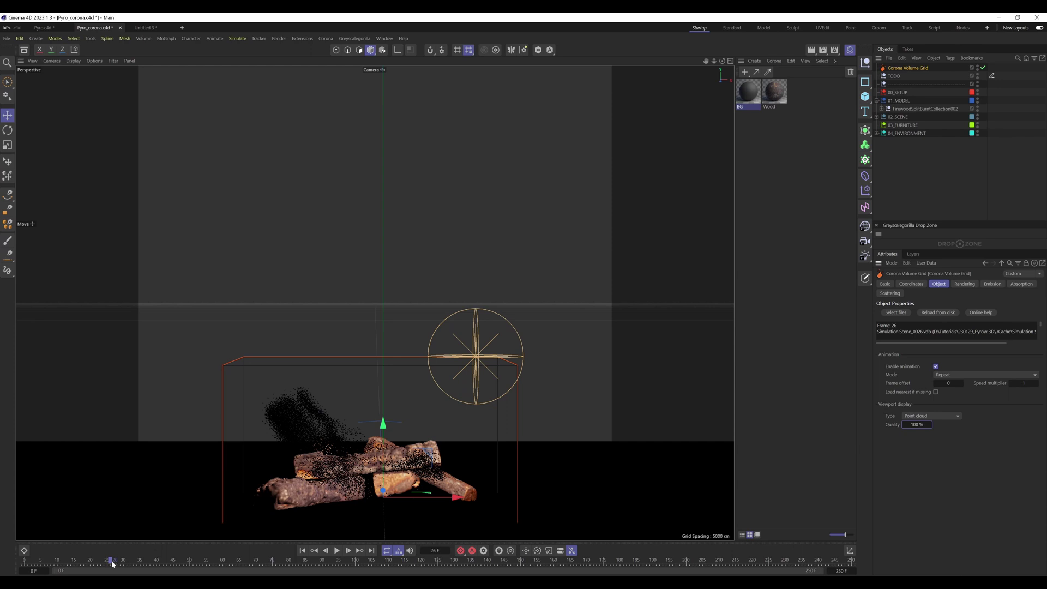
left_click_drag(113, 563, 223, 570)
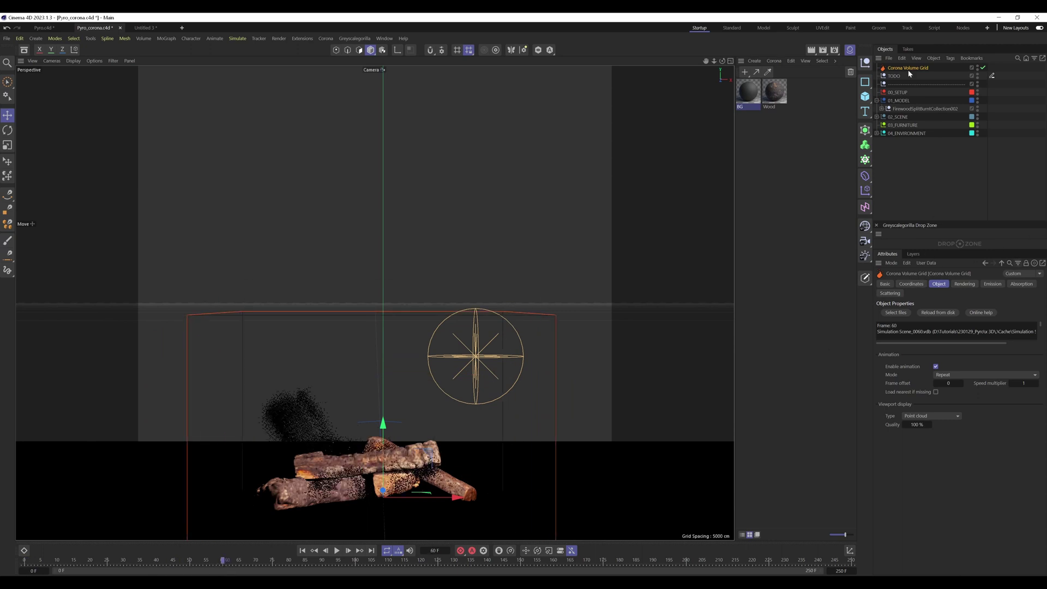
Set the Corona Volume Grid's pitch rotation (R.P) to -90° so the fire stands upright
left_click(911, 284)
left_click(966, 333)
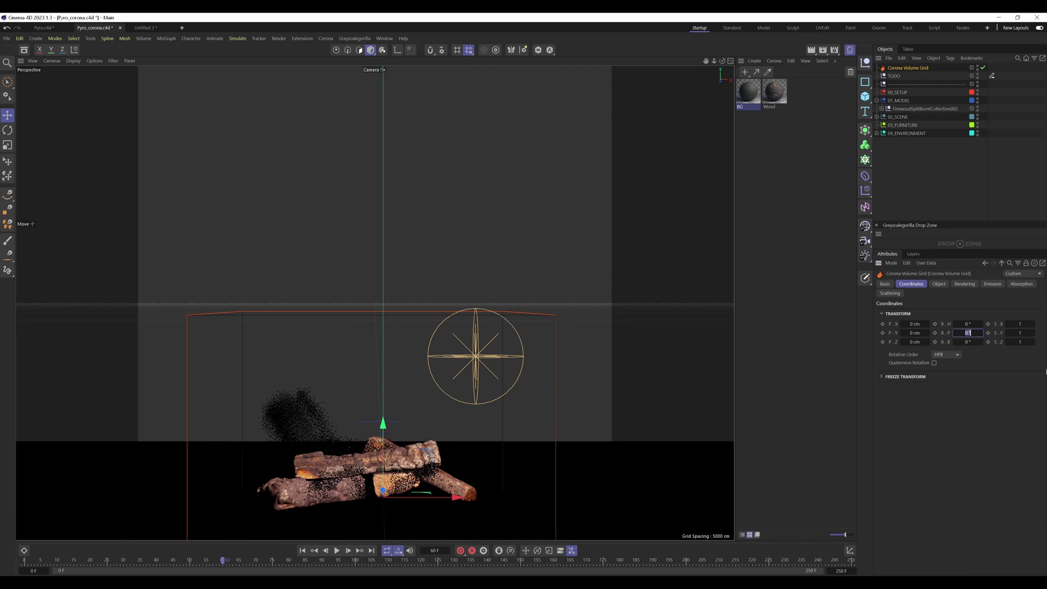
key("BackSpace")
type("-90")
key("Return")
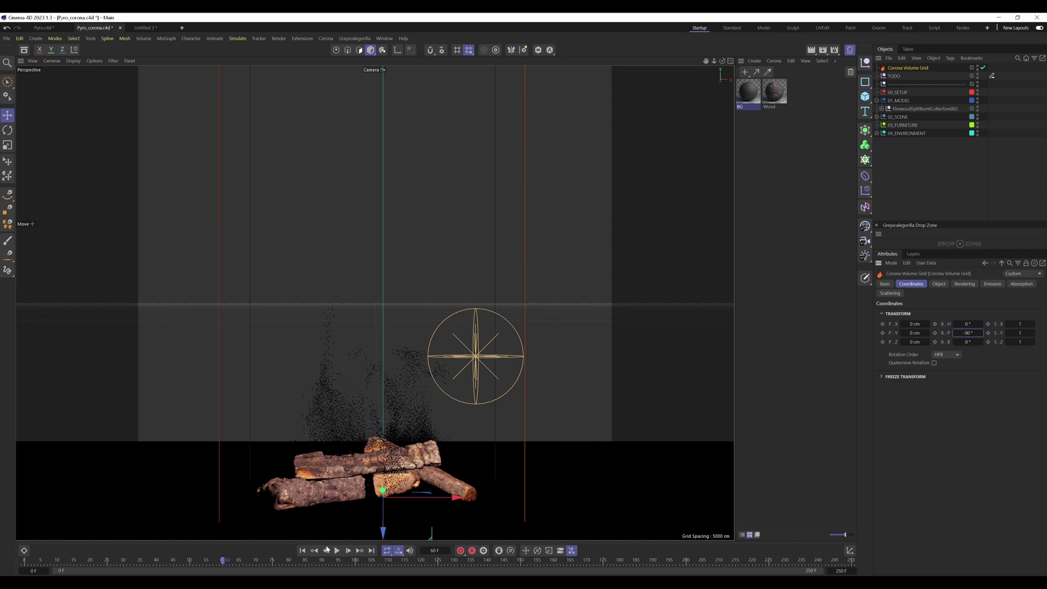
Play and scrub the animation to check the rotated volume, stopping at frame 162, and deselect the grid
left_click_drag(223, 561, 324, 574)
key("F8")
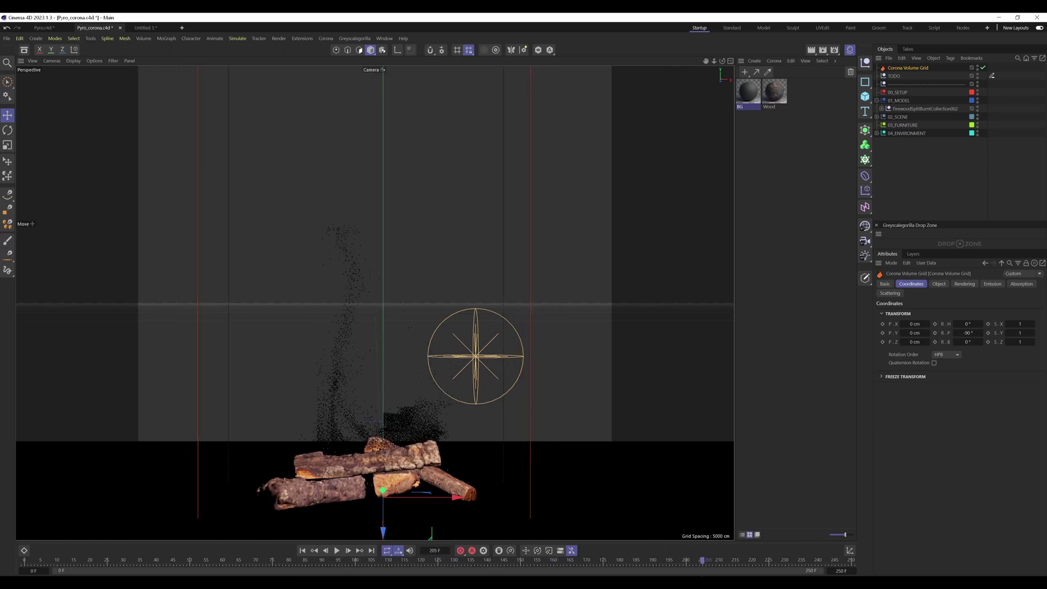
left_click(766, 571)
left_click_drag(767, 571, 560, 570)
left_click(901, 175)
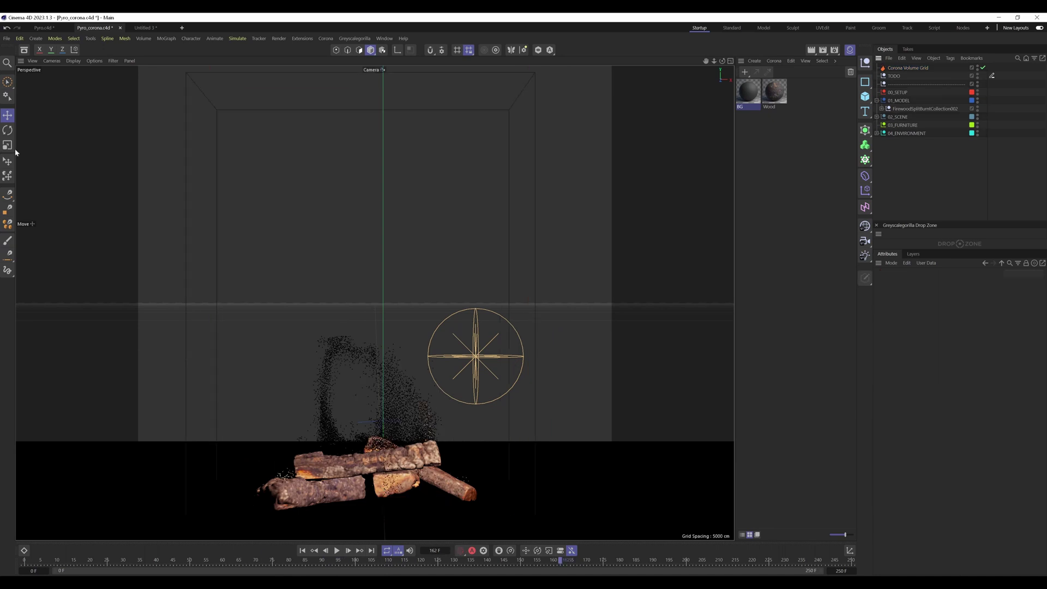
Start Corona interactive rendering of the campfire and move the timeline to frame 173
left_click(325, 38)
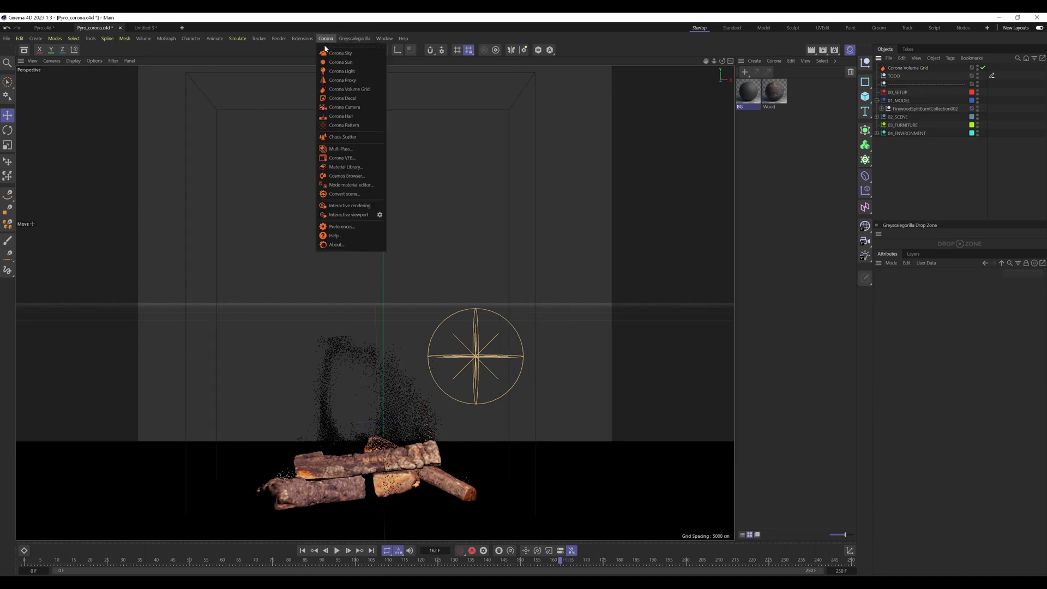
left_click(344, 206)
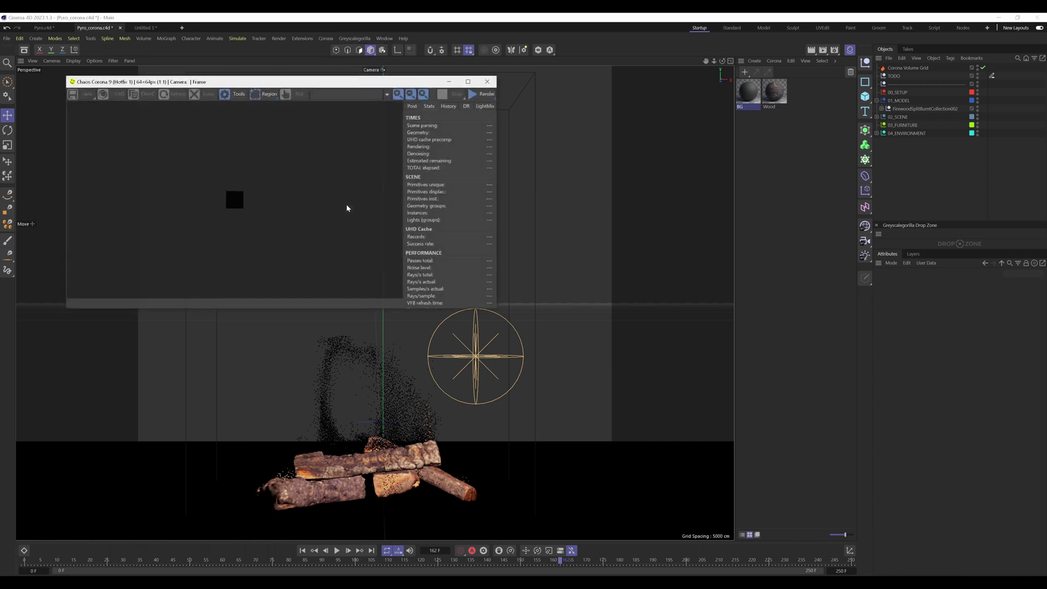
left_click_drag(282, 82, 722, 101)
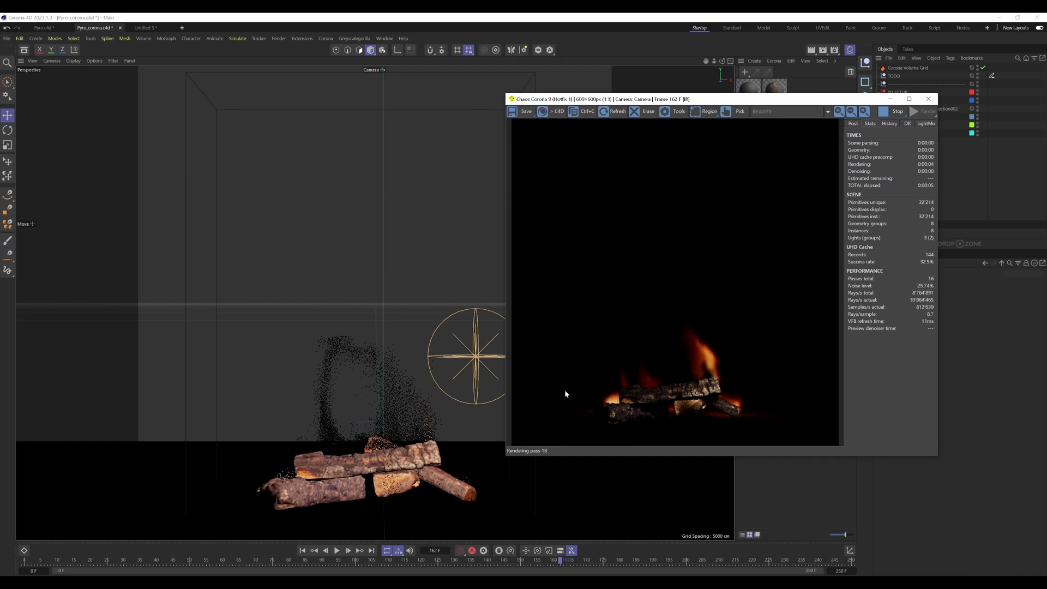
left_click_drag(709, 99, 562, 114)
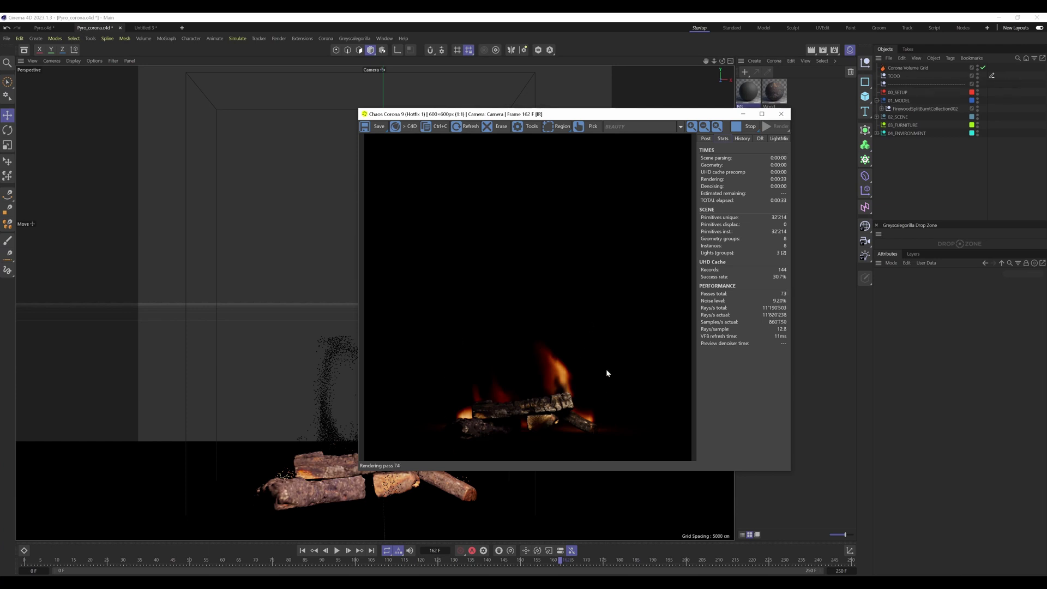
left_click_drag(560, 560, 597, 557)
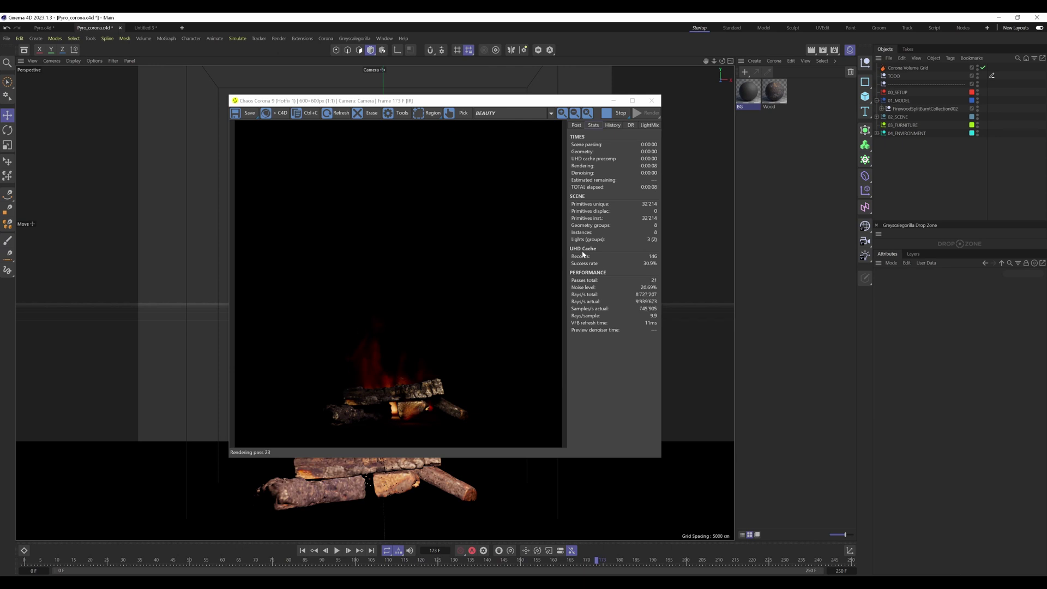
Set the Corona Volume Grid's blackbody emission temperature scale to 8500 and its emission scale to 2
left_click(896, 68)
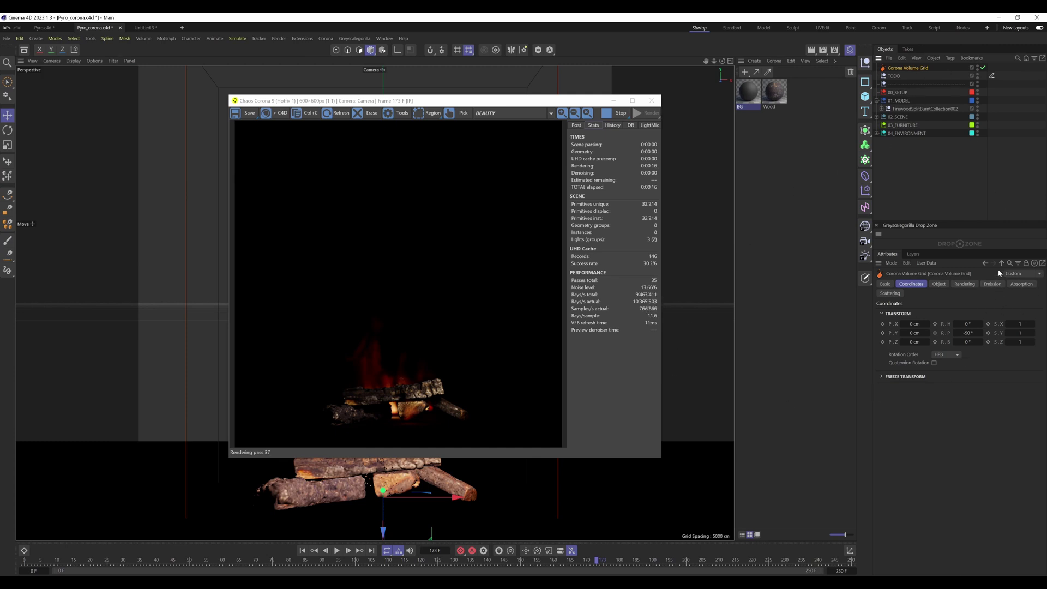
left_click(992, 285)
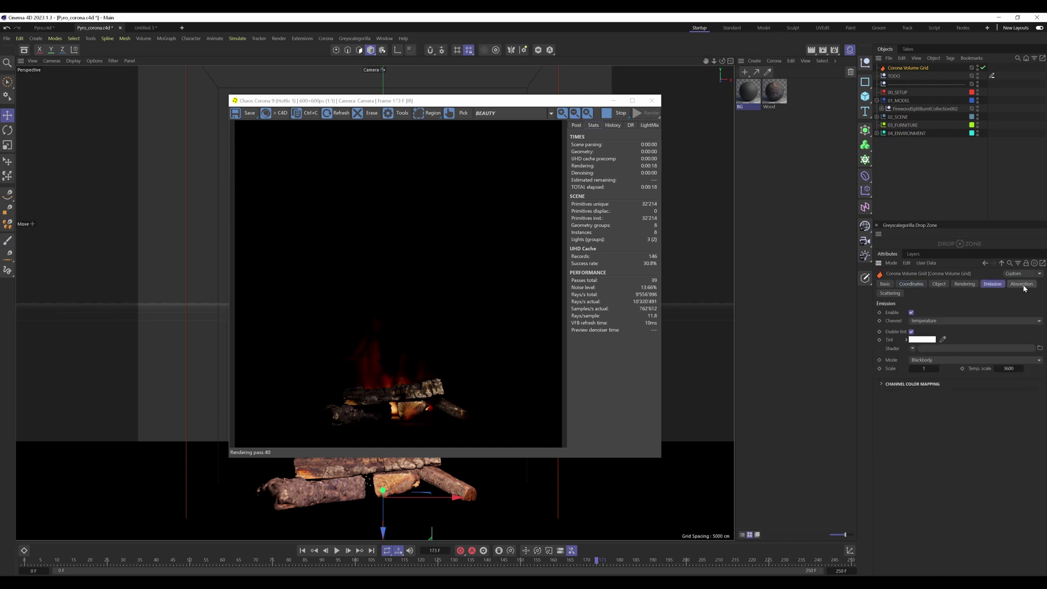
left_click(1022, 285)
left_click(888, 295)
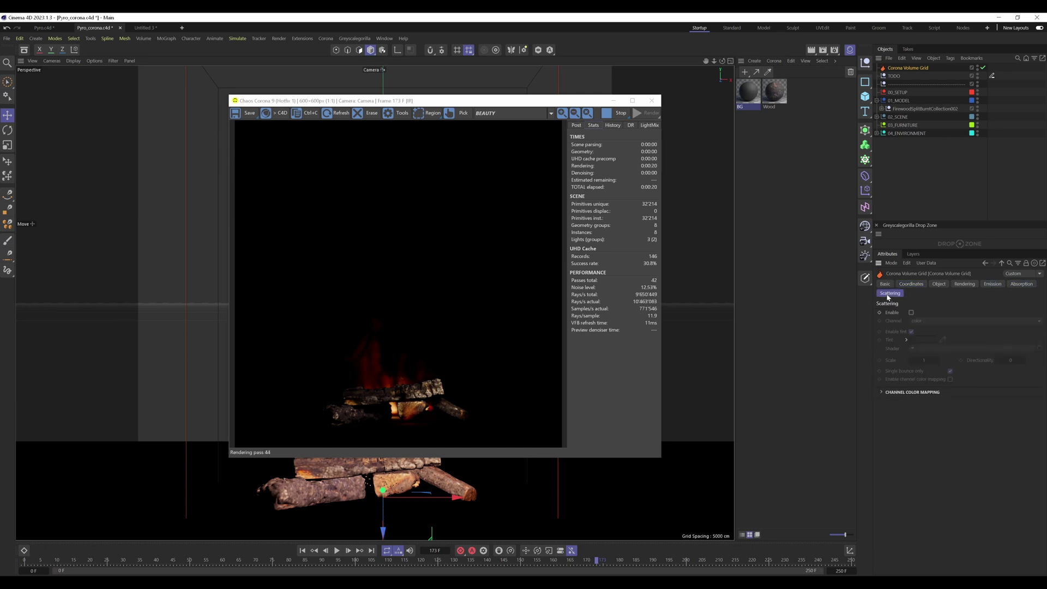
left_click(992, 284)
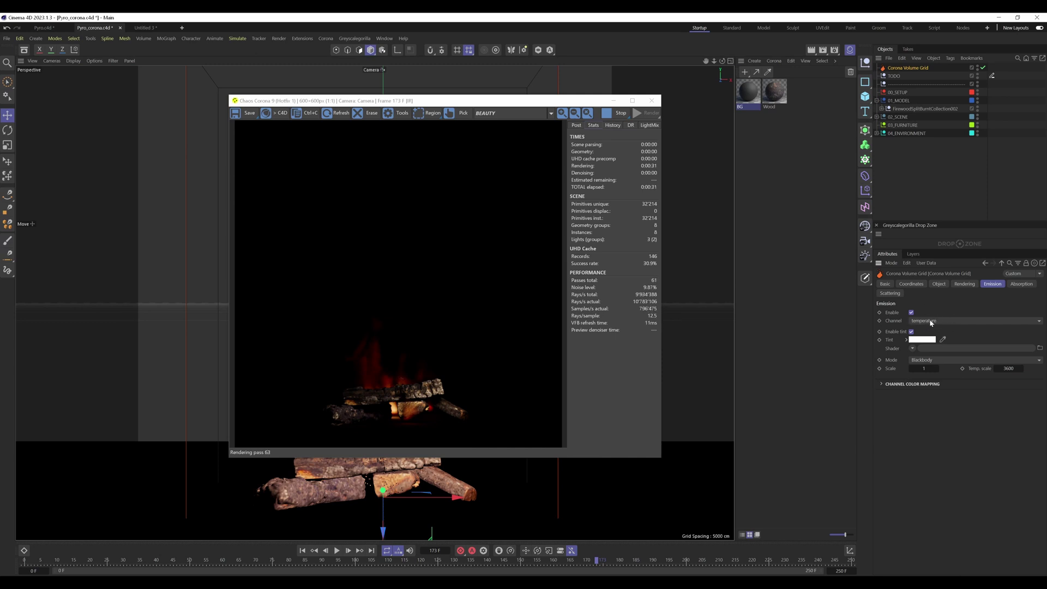
left_click(1010, 368)
type("8500")
key("Return")
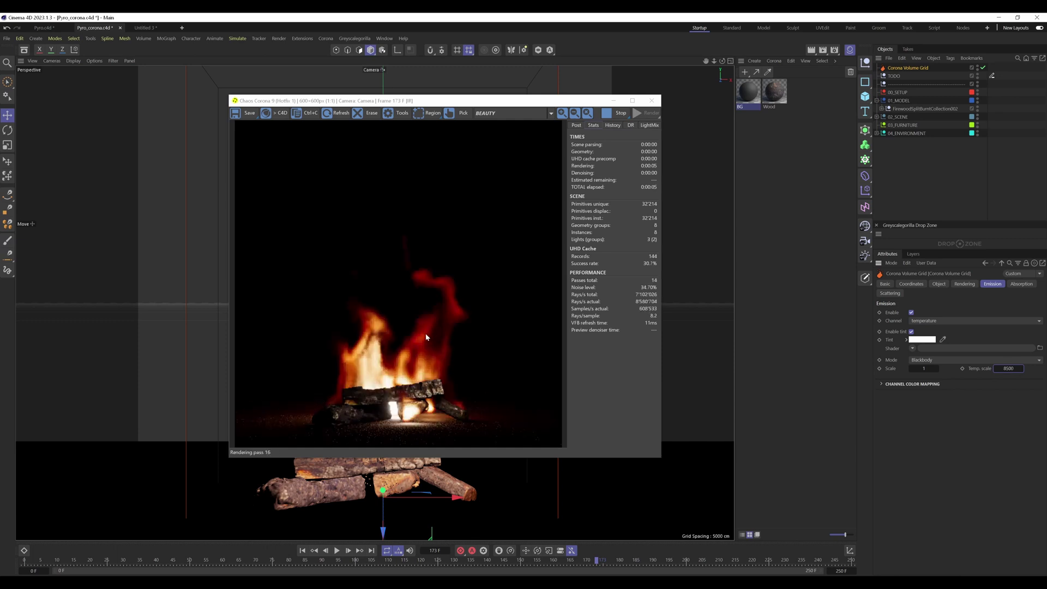
left_click(923, 369)
key("Return")
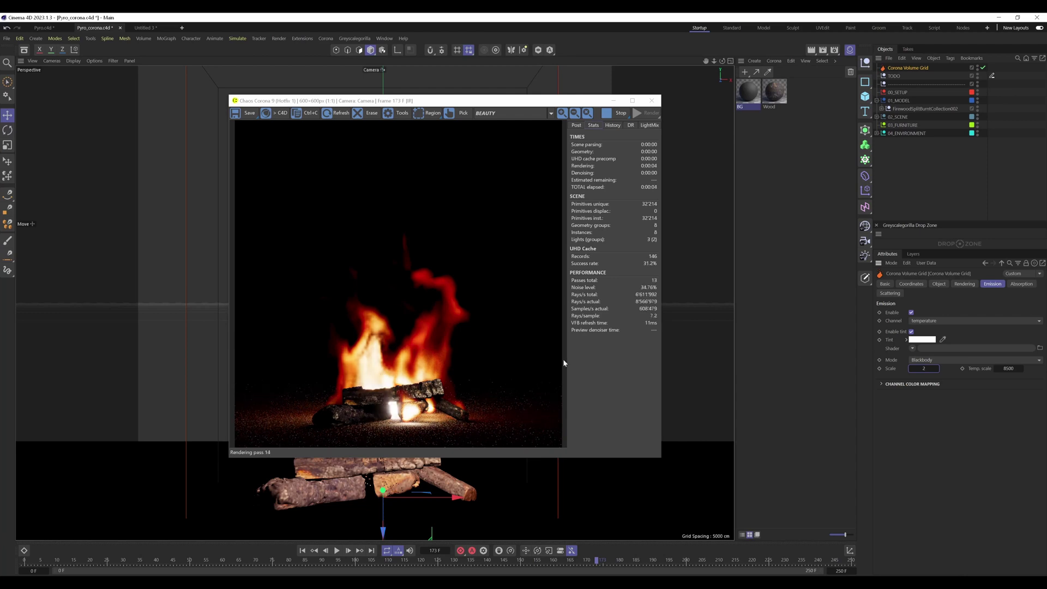
Try an absorption scale of 3 on the Corona Volume Grid and restore it to 1
left_click(1022, 285)
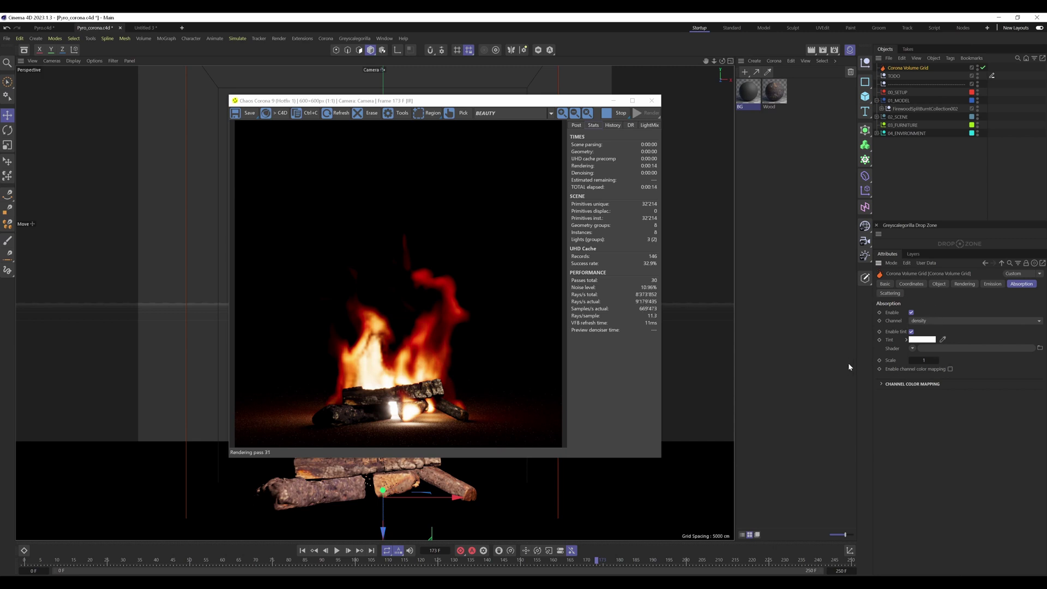
left_click(922, 361)
type("3")
key("Return")
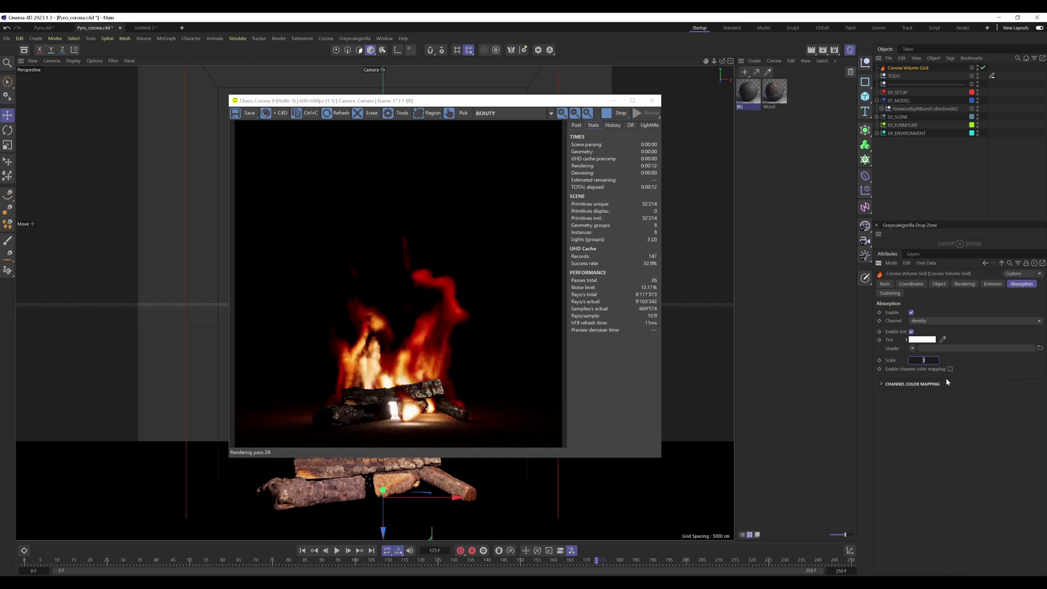
type("1")
key("Return")
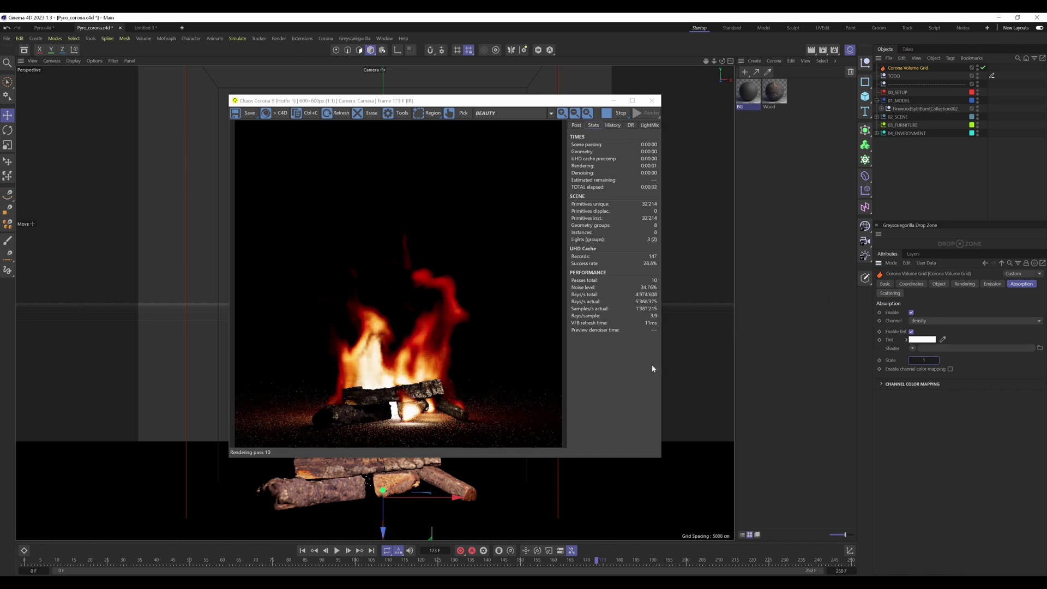
Enable scattering on the Corona Volume Grid and move the timeline to frame 211
left_click(897, 292)
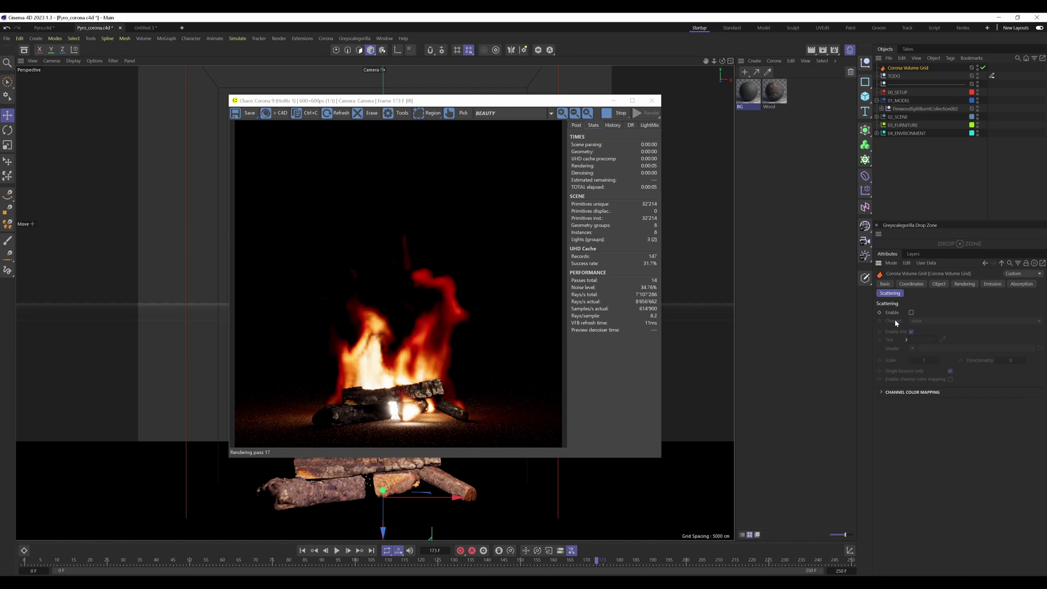
left_click(910, 313)
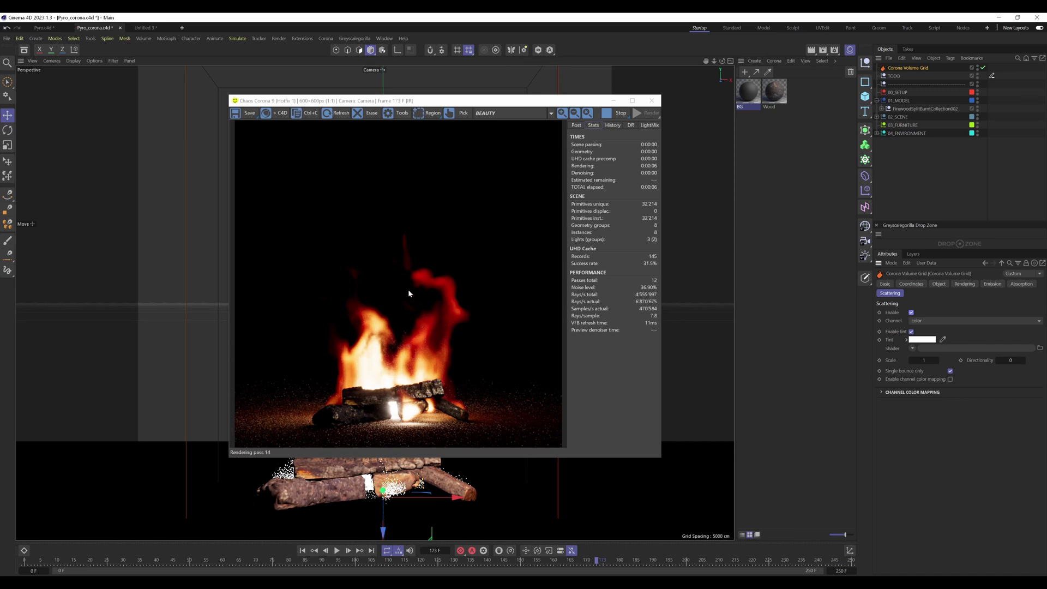
left_click_drag(597, 560, 722, 567)
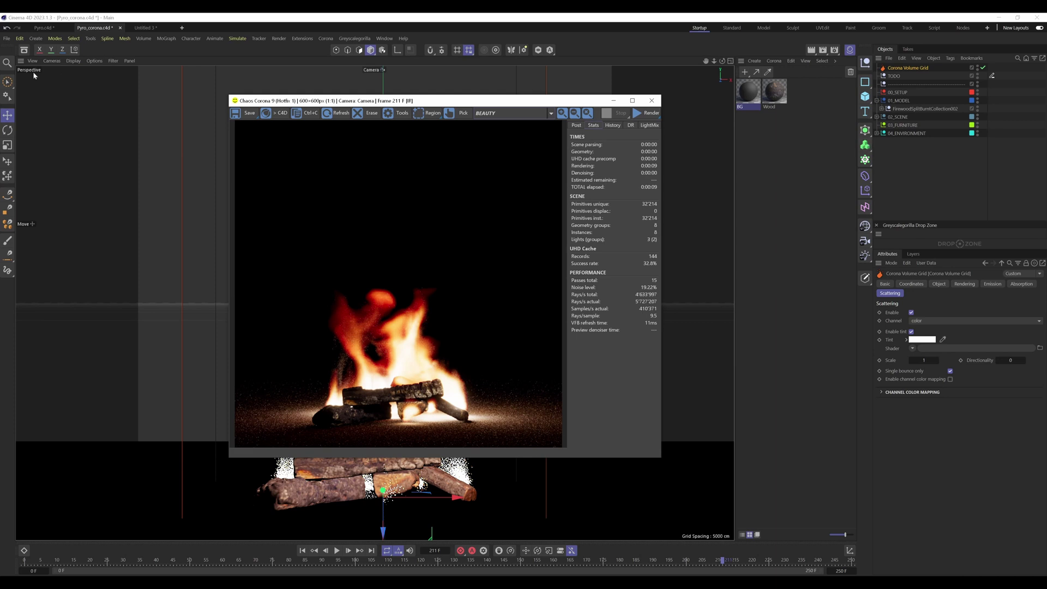
Switch to the Pyro.c4d scene, close the Corona render window, and examine the Pyro object's channel export settings
left_click(42, 28)
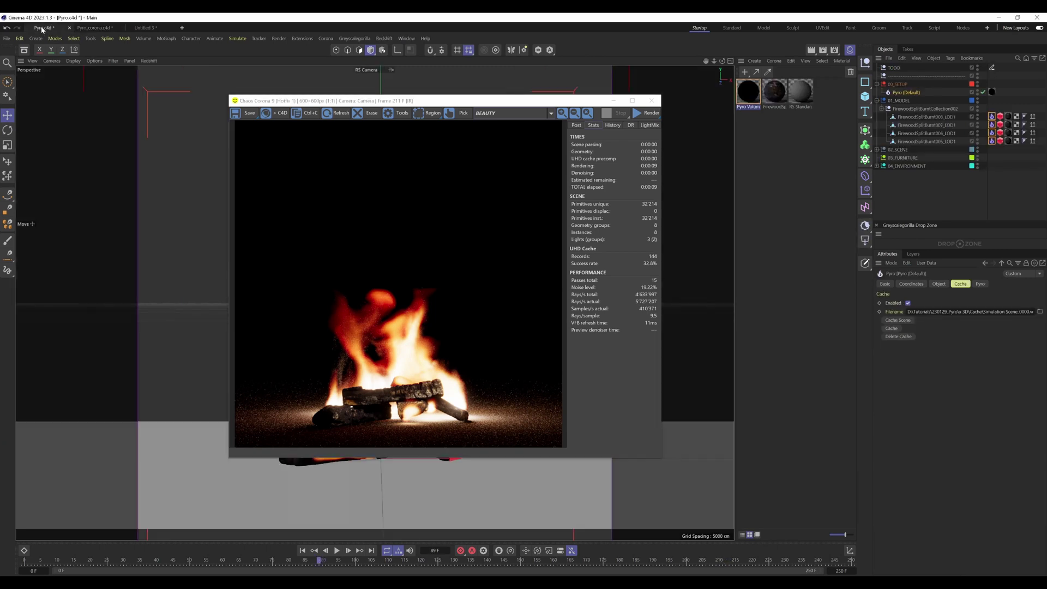
left_click(651, 100)
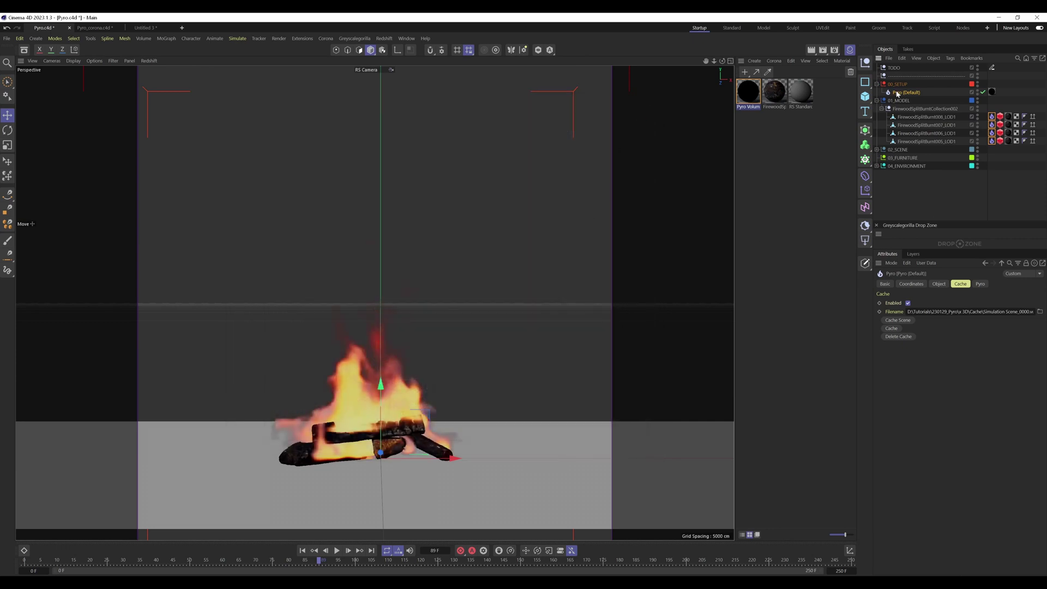
left_click(939, 285)
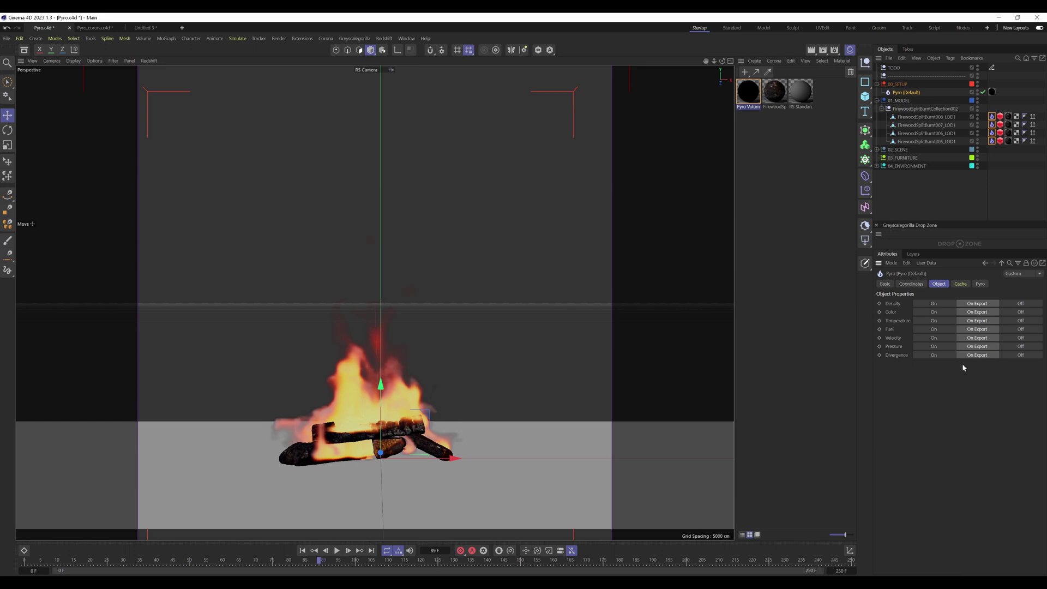
Return to the Pyro_corona.c4d scene and rename the Corona Volume Grid object to Fire
left_click(93, 27)
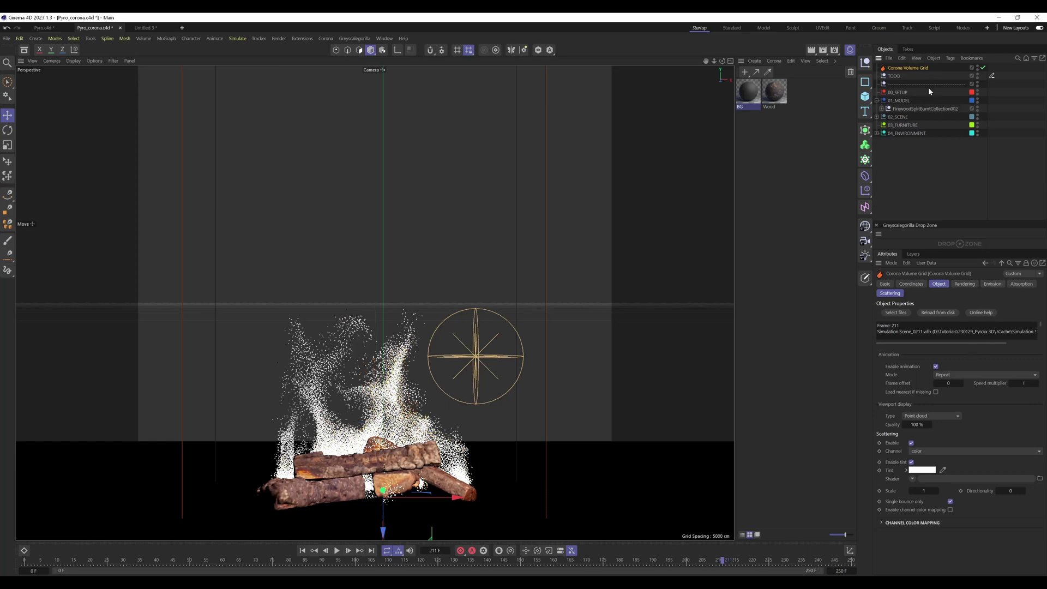
double_click(908, 68)
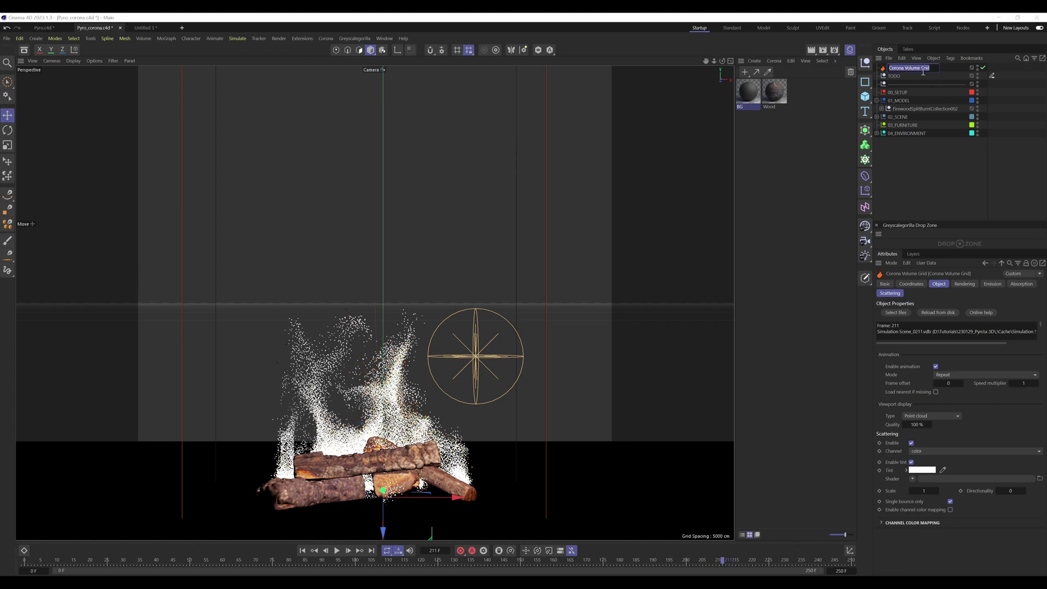
key("BackSpace")
type("F")
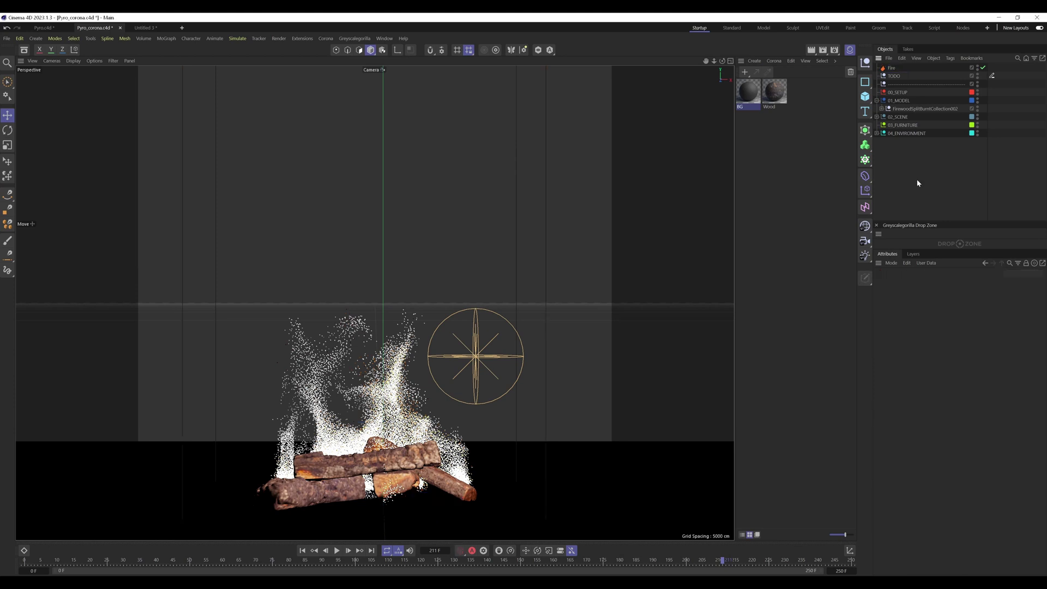
type("ire")
key("Return")
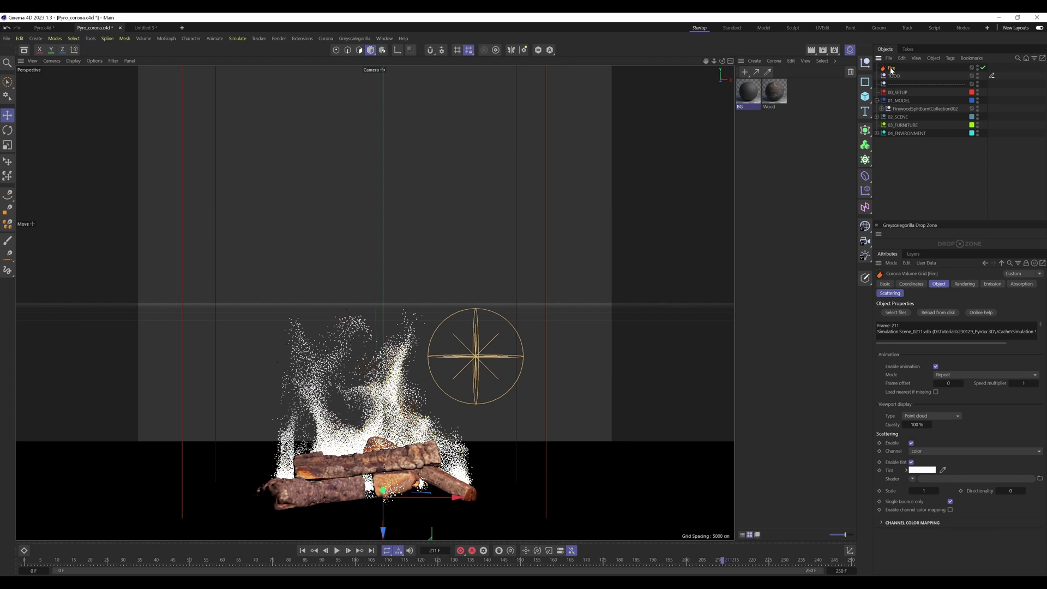
Duplicate the Fire volume grid as Particles, place the copy above Fire in the hierarchy, and disable Fire
left_click_drag(891, 70, 906, 80, "ctrl")
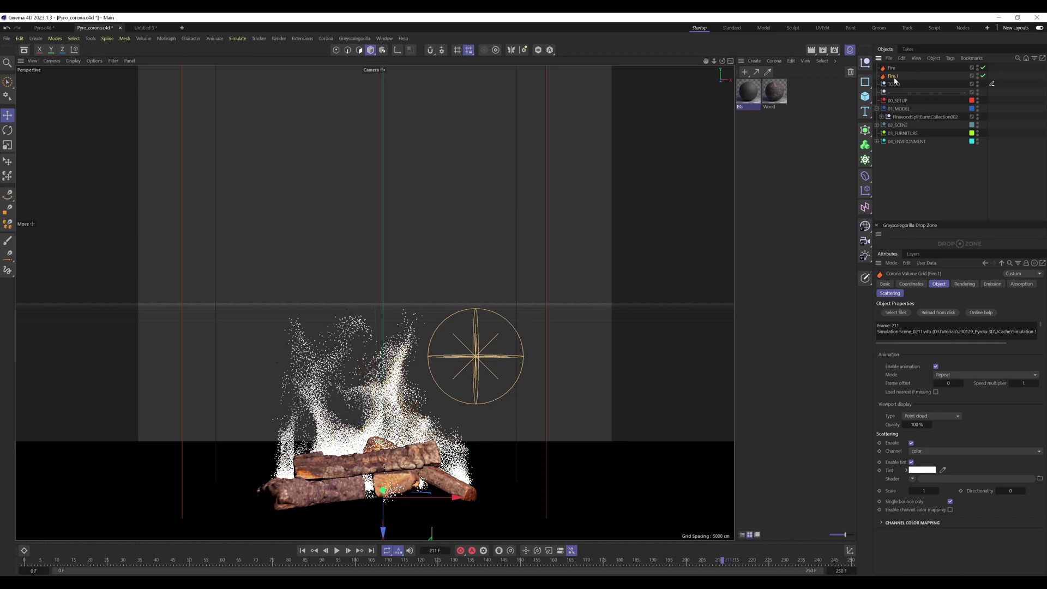
double_click(892, 76)
type("Particles")
key("Return")
left_click_drag(892, 78, 894, 65)
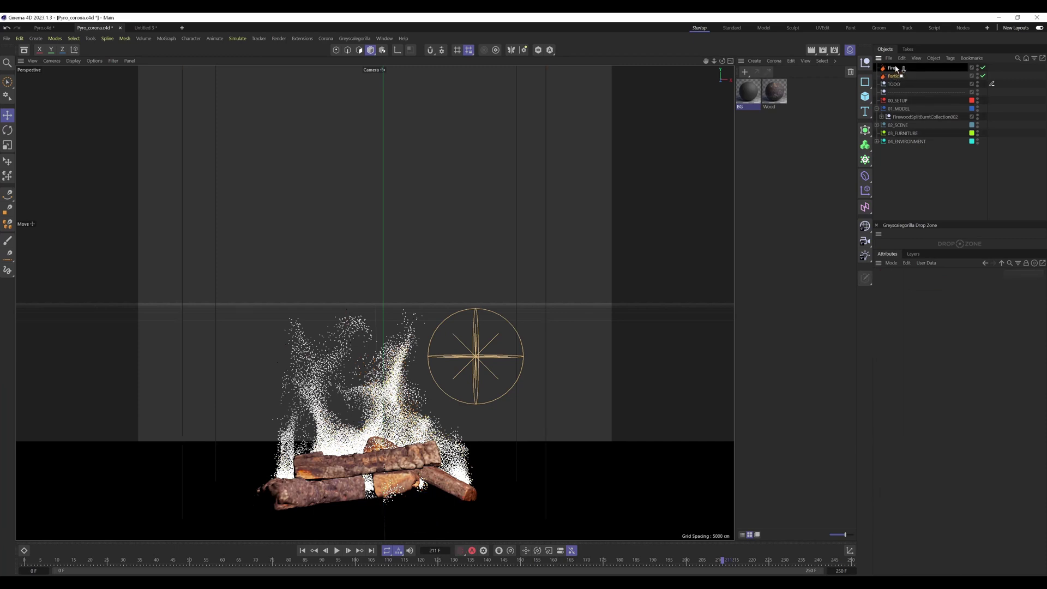
left_click(983, 77)
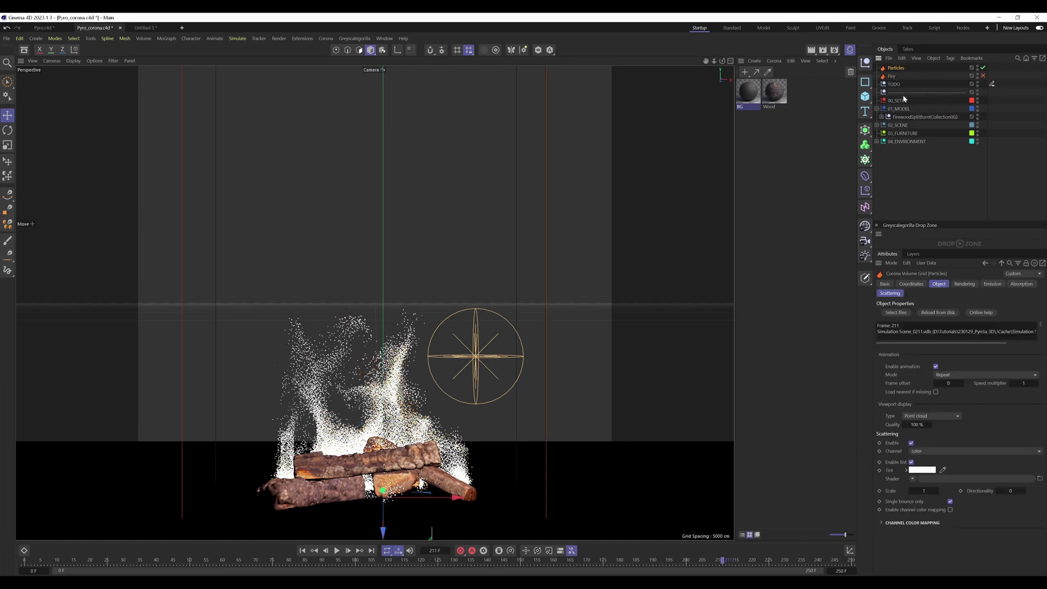
Disable absorption and scattering on the Particles volume grid
left_click(905, 75)
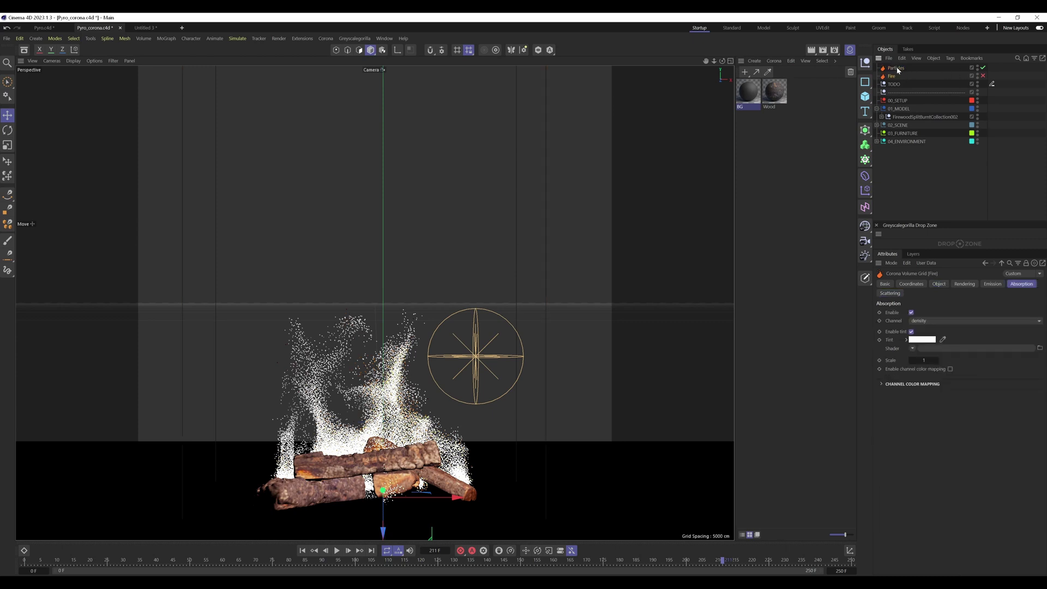
left_click(896, 68)
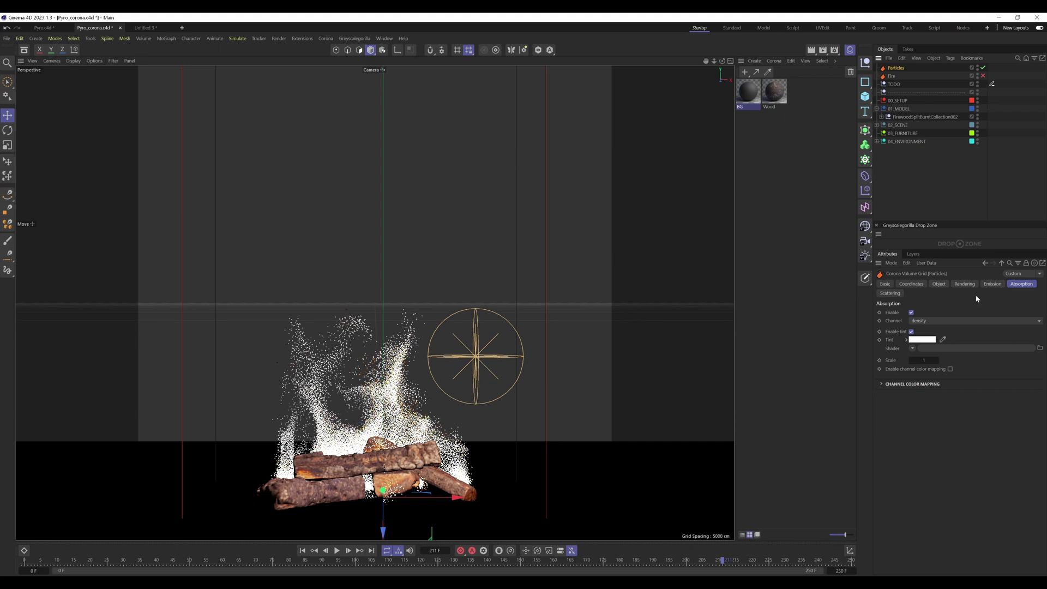
left_click(910, 312)
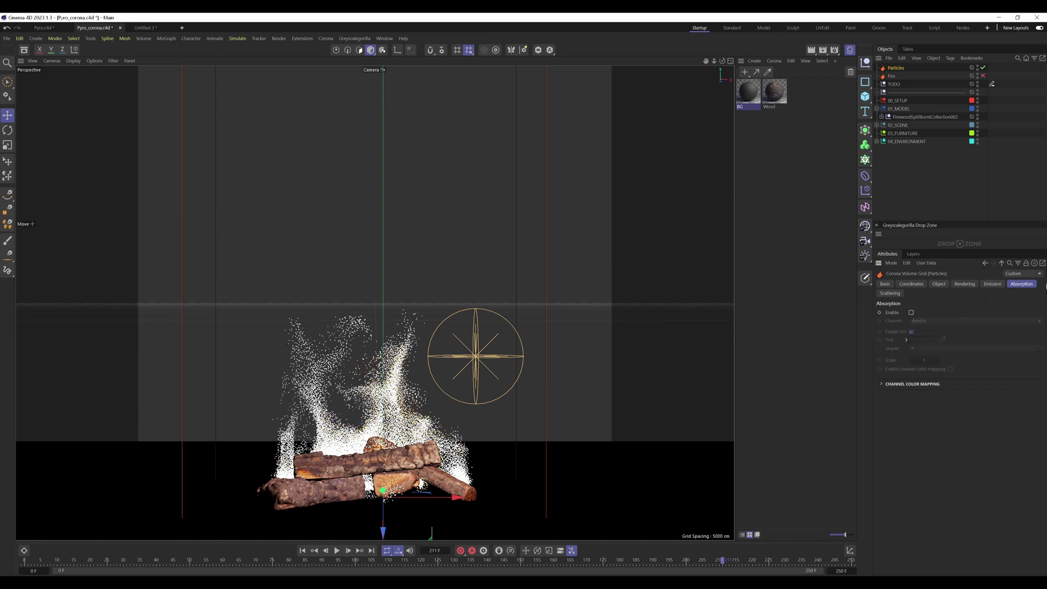
left_click(889, 293)
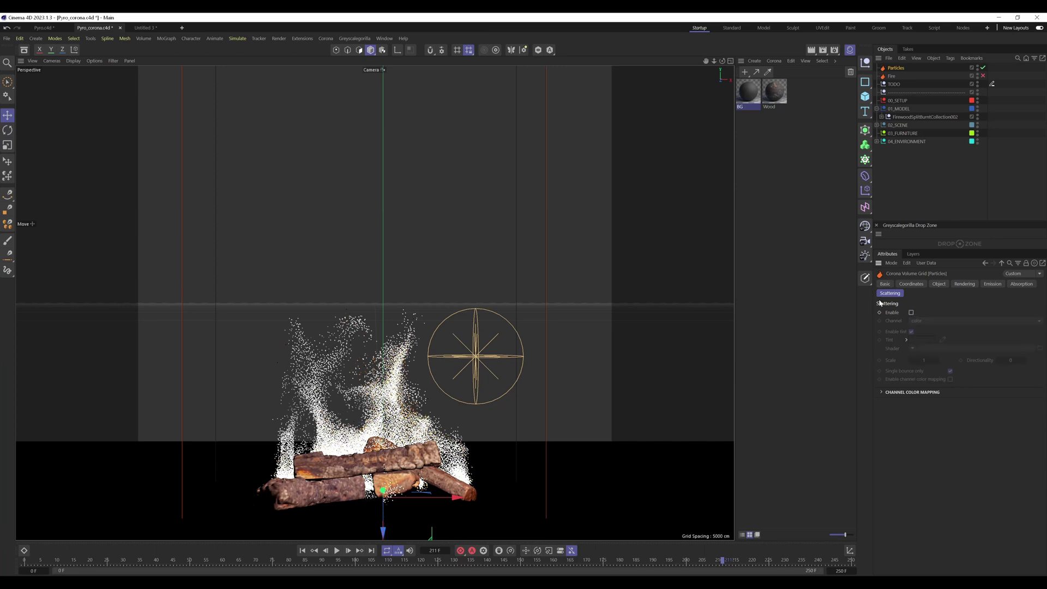
Set the emission channel of the Particles volume grid to divergence
left_click(992, 284)
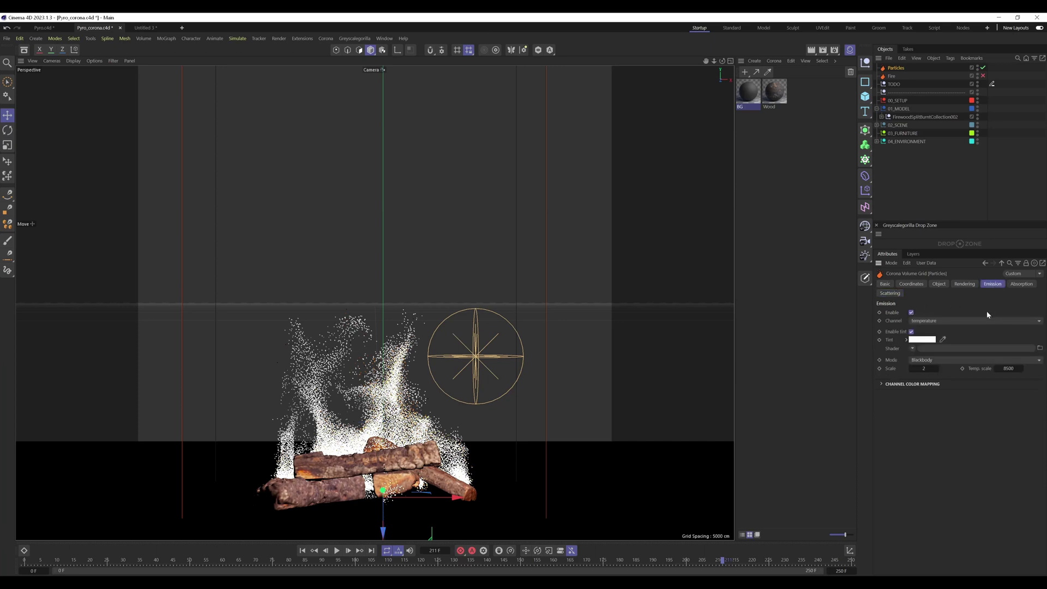
left_click(934, 322)
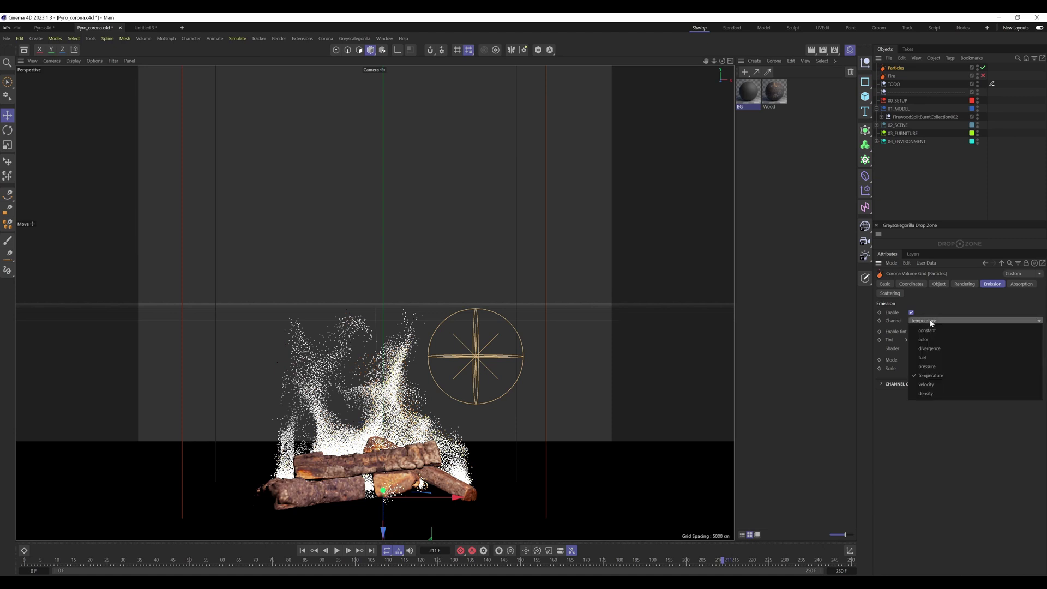
left_click(937, 349)
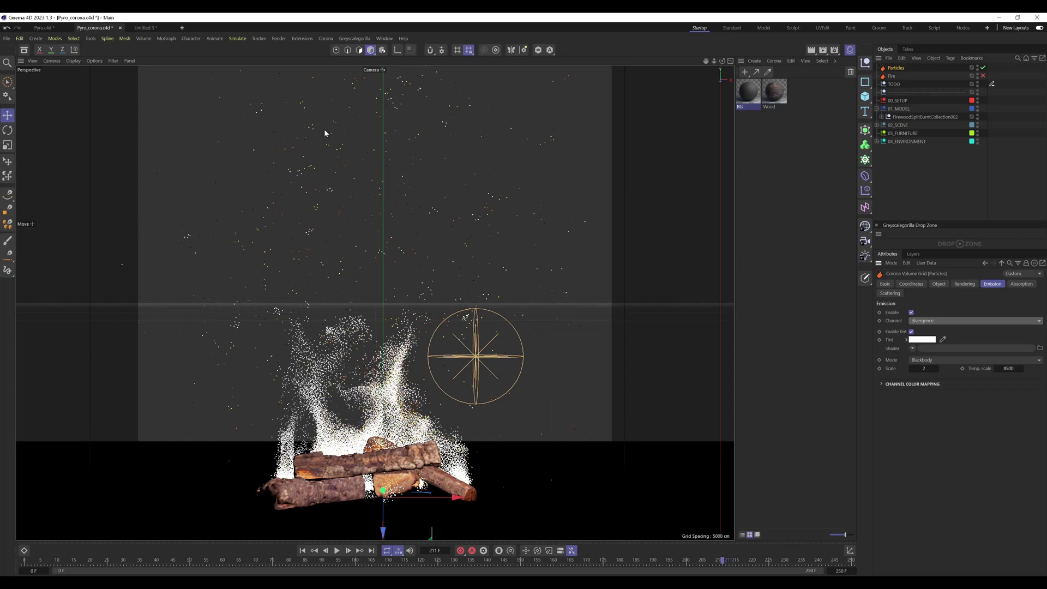
Start Corona interactive rendering and move the render window clear of the object settings
left_click(326, 38)
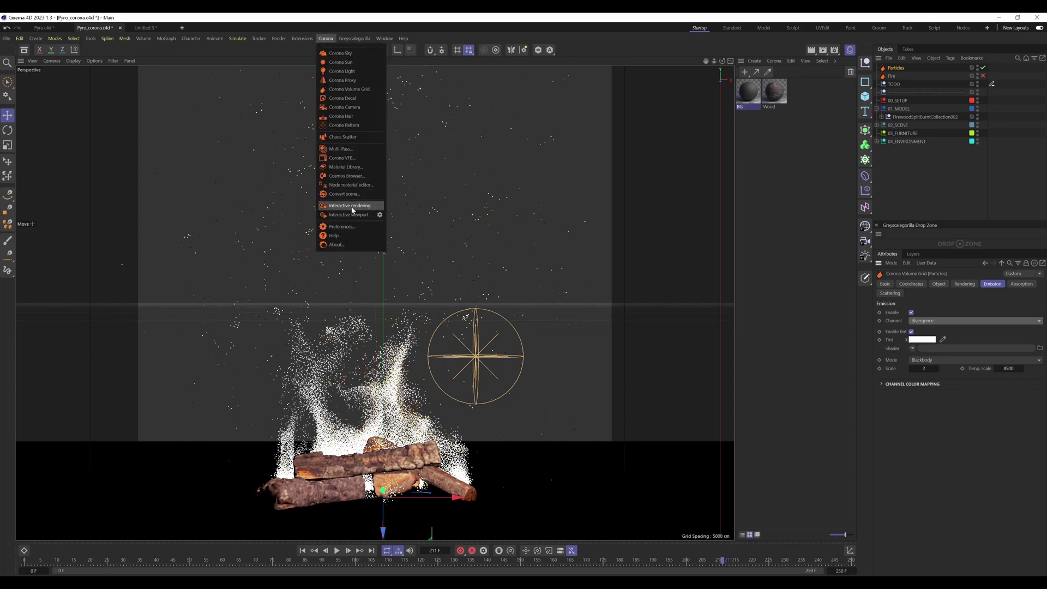
left_click(352, 207)
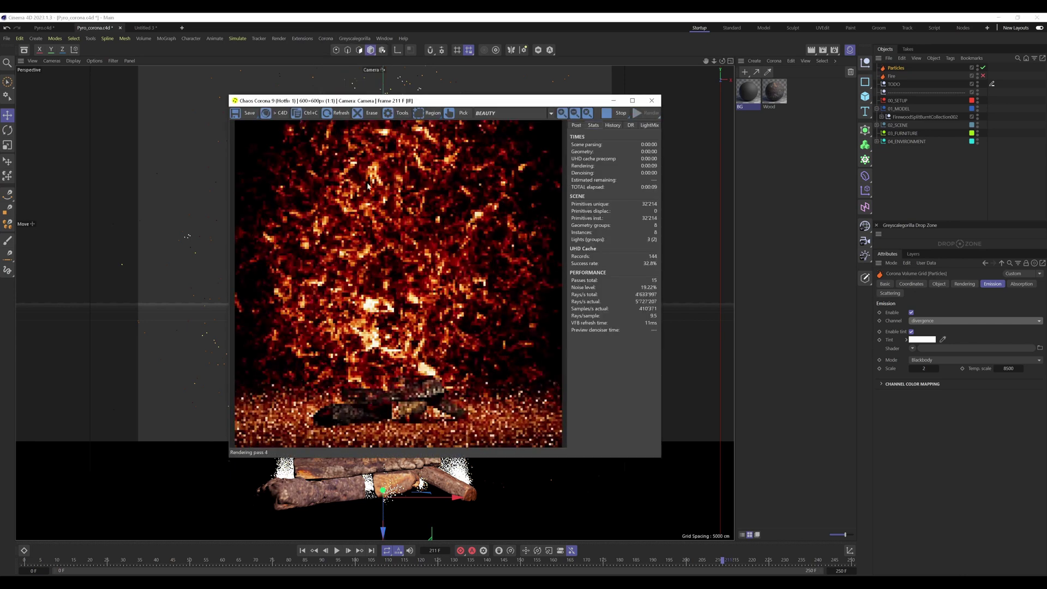
left_click_drag(434, 101, 531, 50)
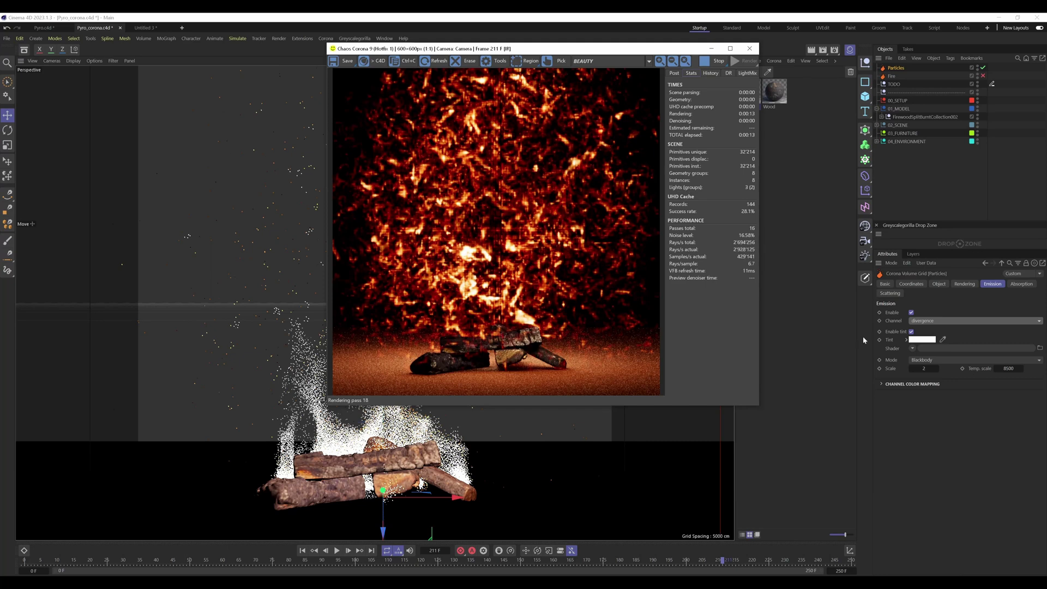
Set the Particles grid's emission temperature scale to 4000 and its emission scale to 1
left_click(1015, 369)
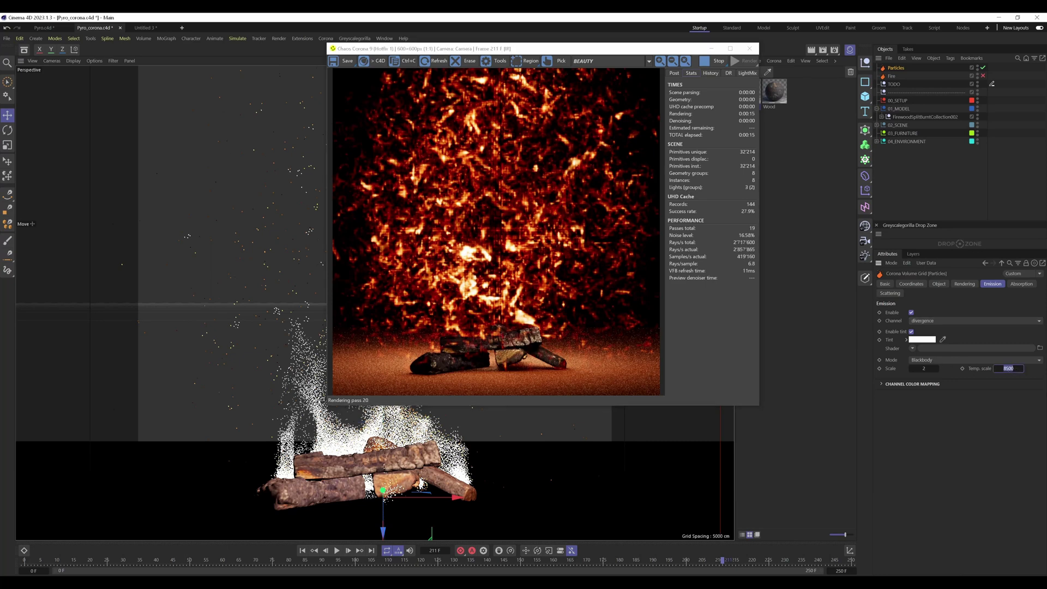
type("4000")
key("Return")
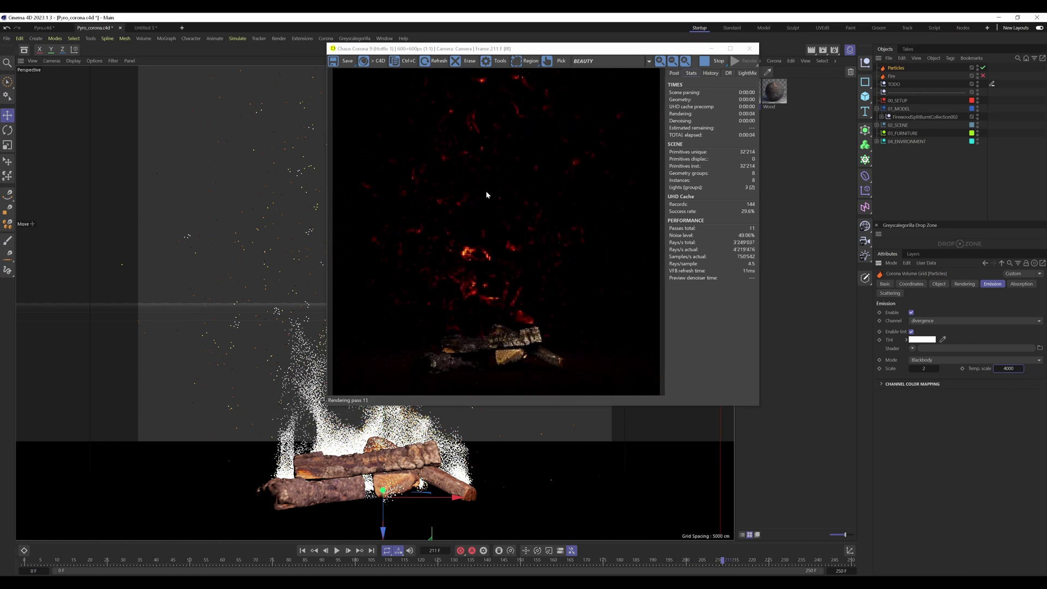
left_click(926, 369)
type("1")
key("Return")
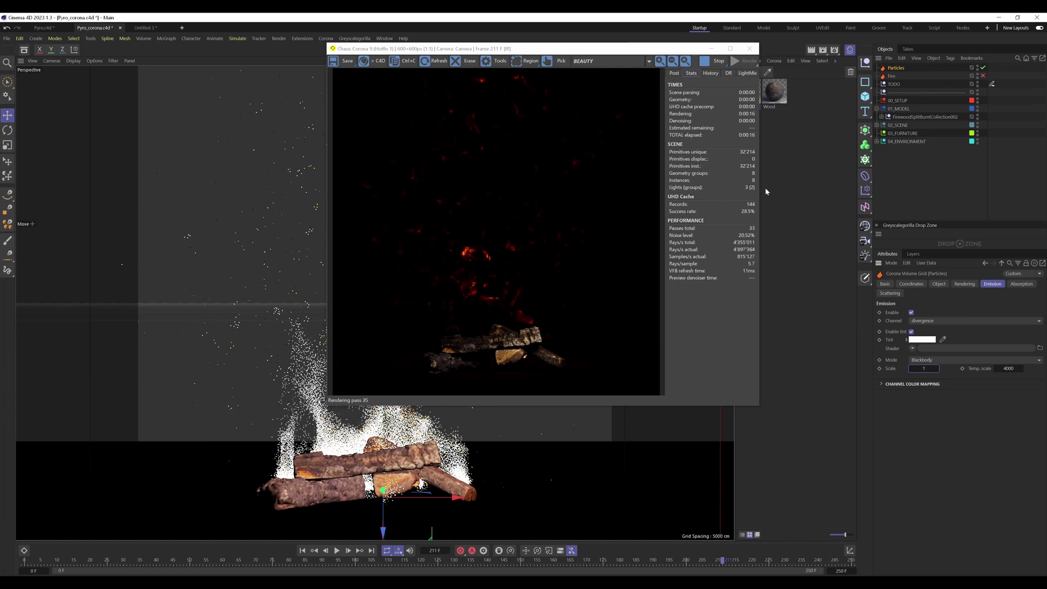
Re-enable the Fire volume grid and preview both grids together at several timeline positions, including frame 216, ending on frame 196
left_click(982, 76)
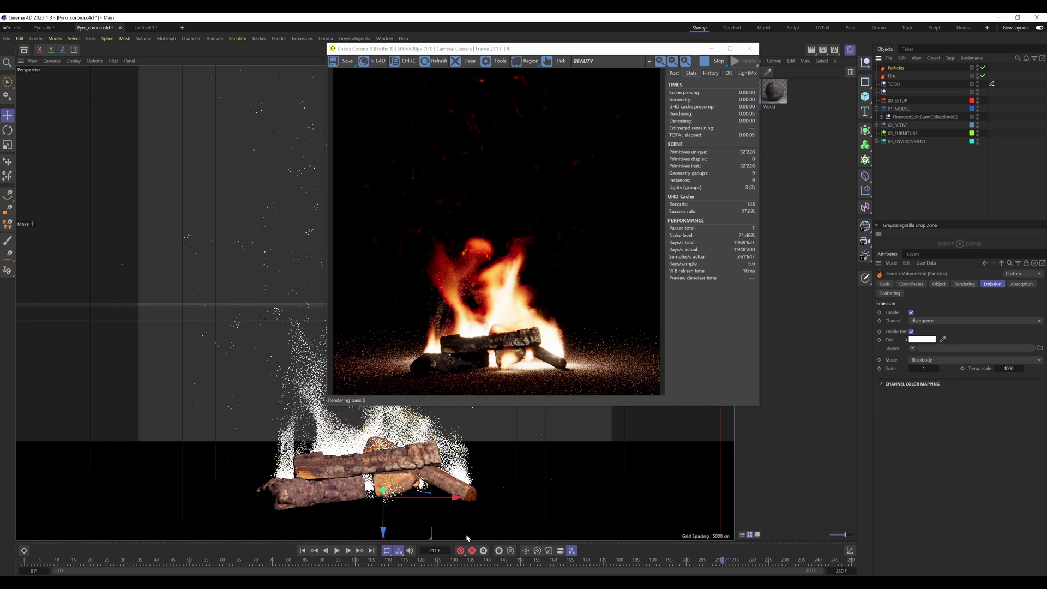
left_click_drag(468, 564, 738, 569)
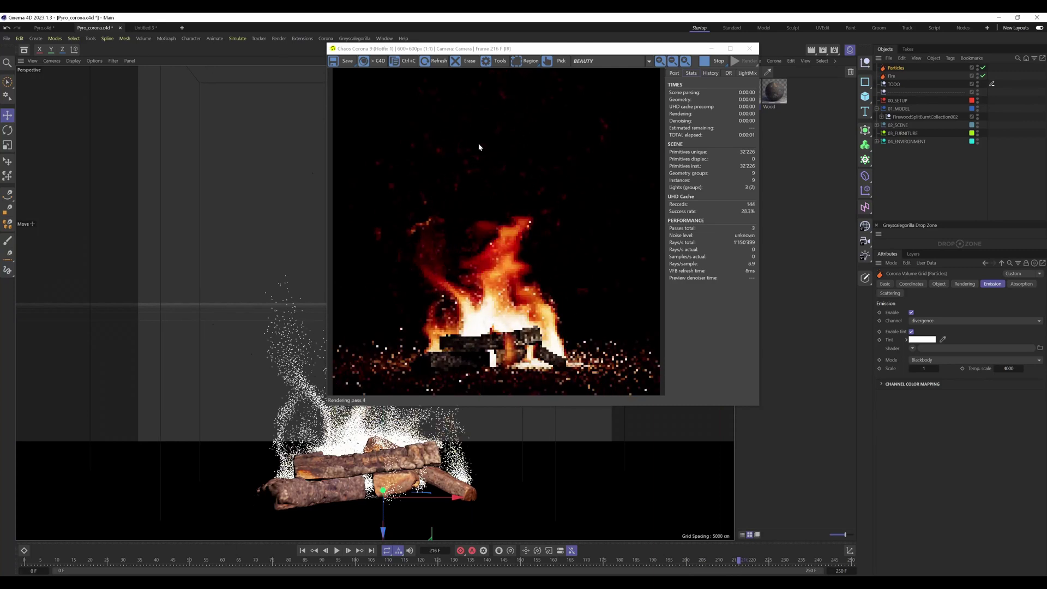
left_click(596, 564)
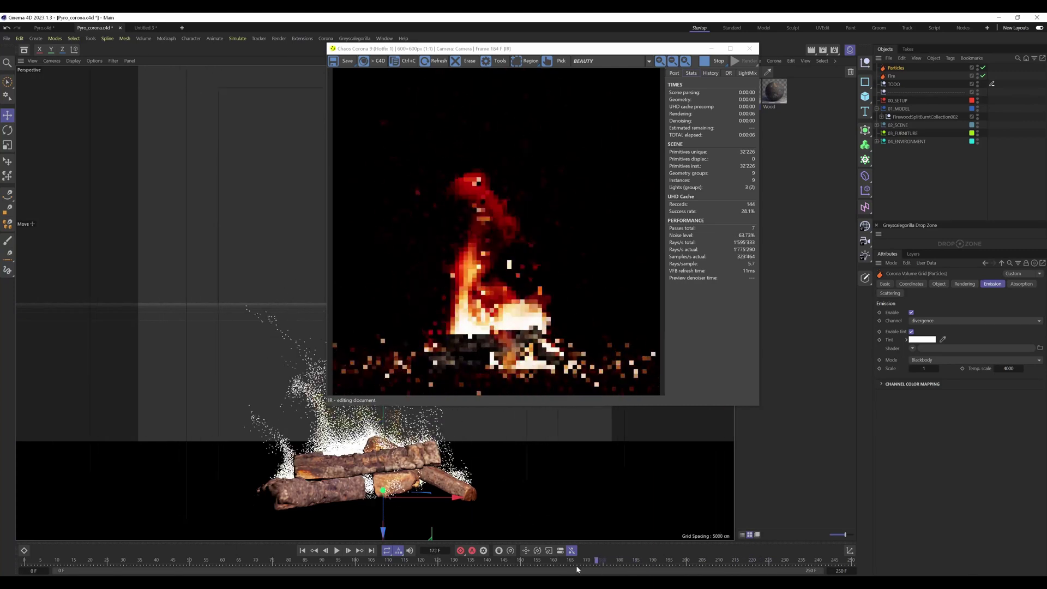
left_click_drag(576, 565, 672, 565)
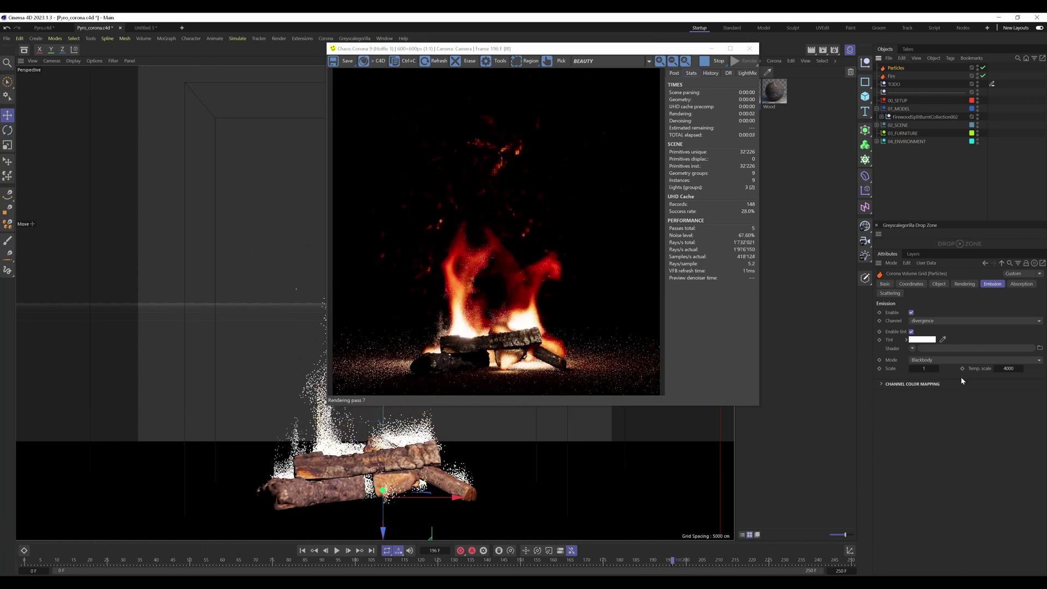
Review the Particles grid's absorption, scattering and emission settings, keep the divergence channel, and preview the render at frame 235
left_click(1021, 284)
left_click(998, 285)
left_click(889, 292)
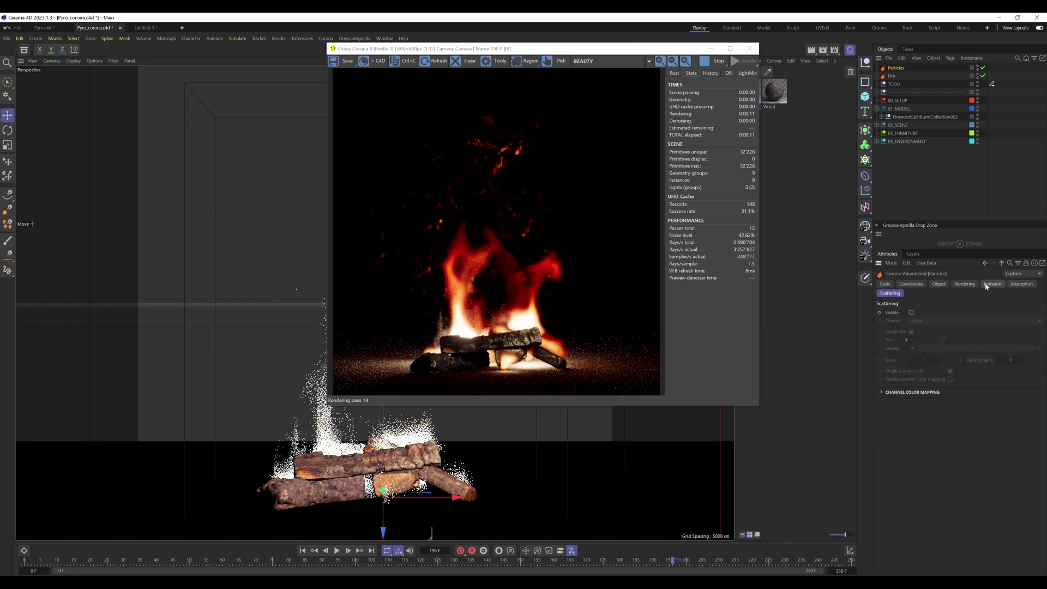
left_click(989, 284)
left_click(922, 321)
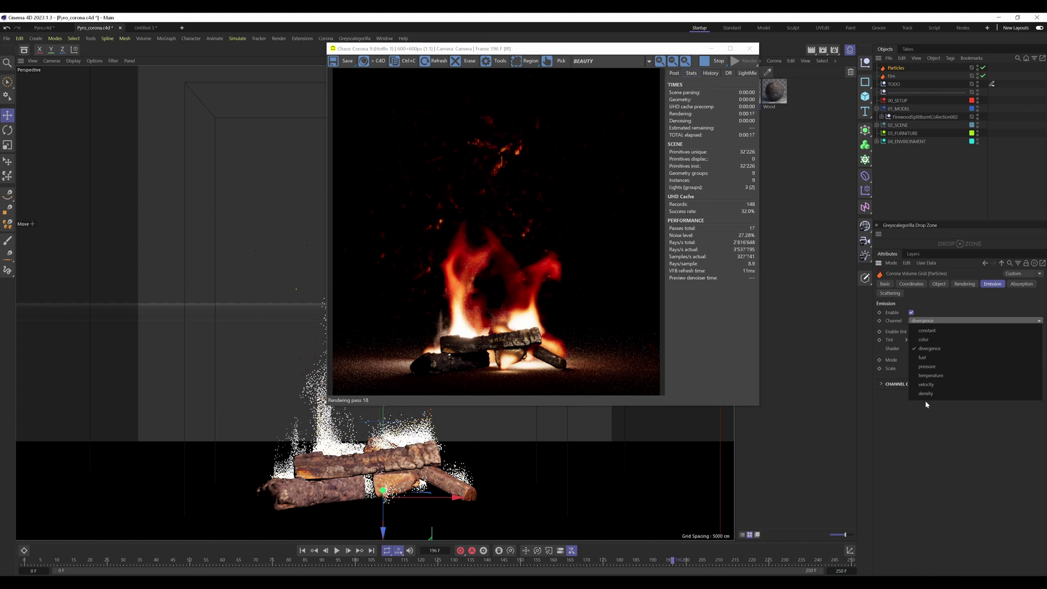
left_click(929, 348)
left_click(803, 560)
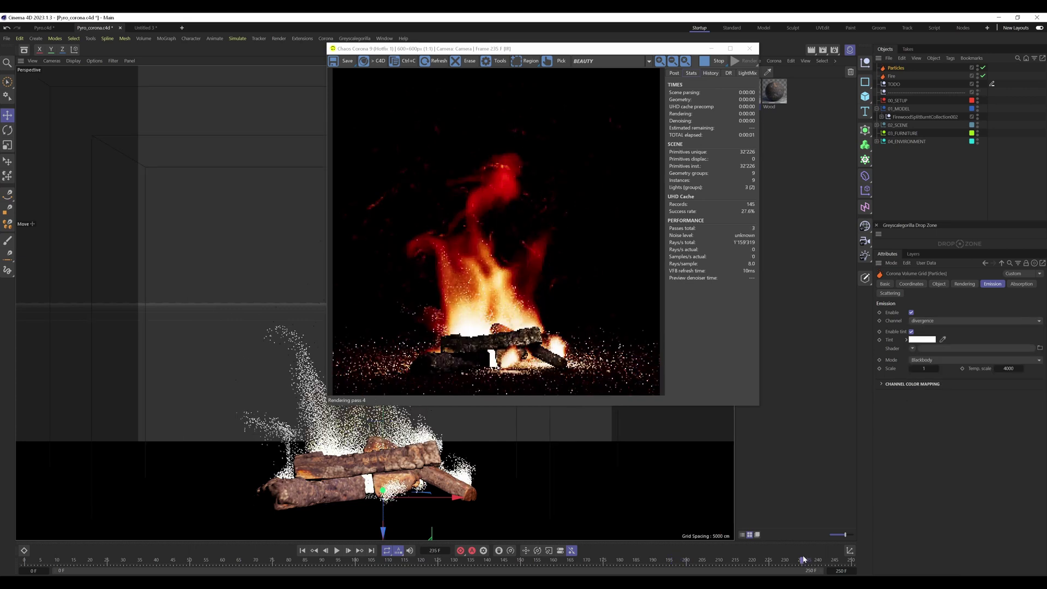